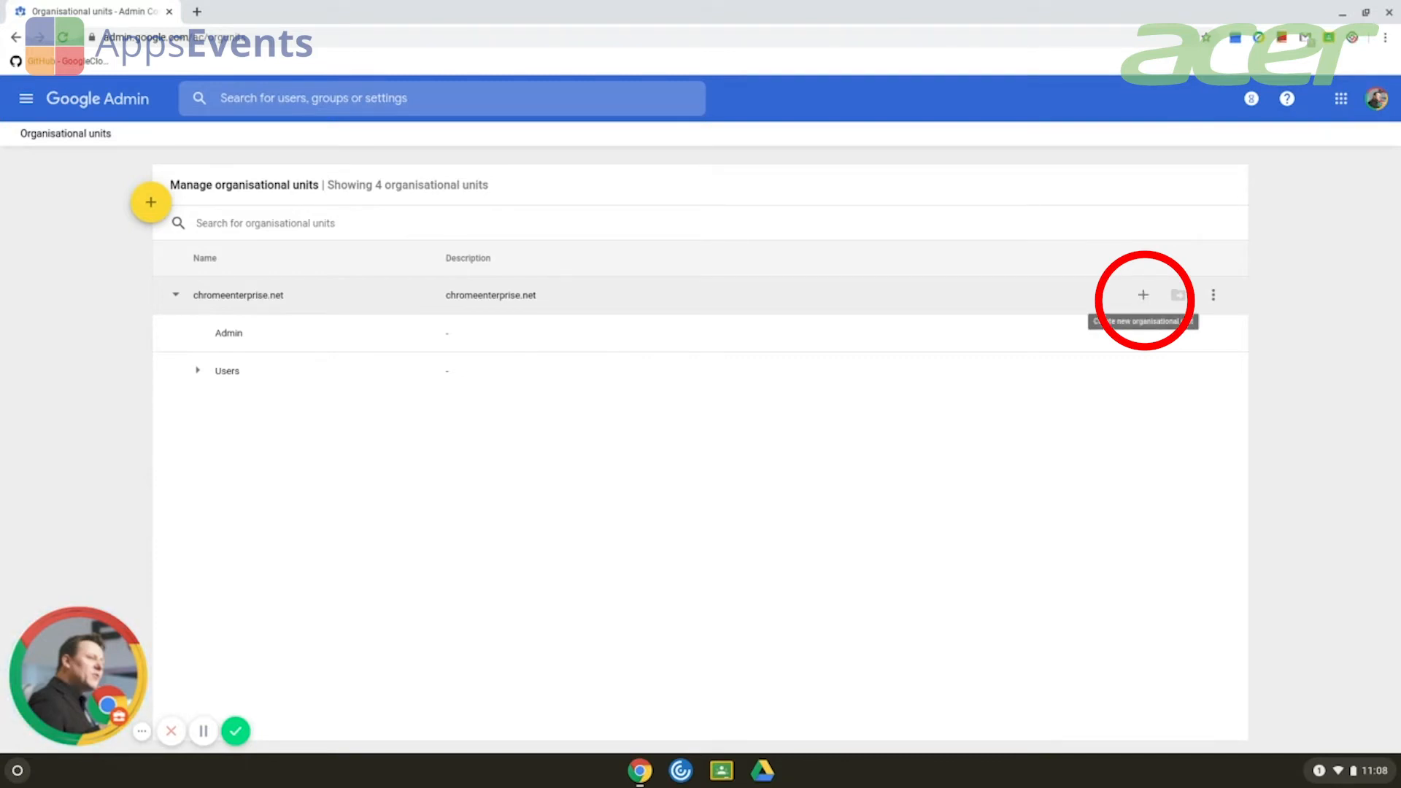
Add a 'Devices' unit described 'Contains Chromebooks' with chromeenterprise.net kept as parent.
{"action": "left_click", "coordinate": [1144, 296]}
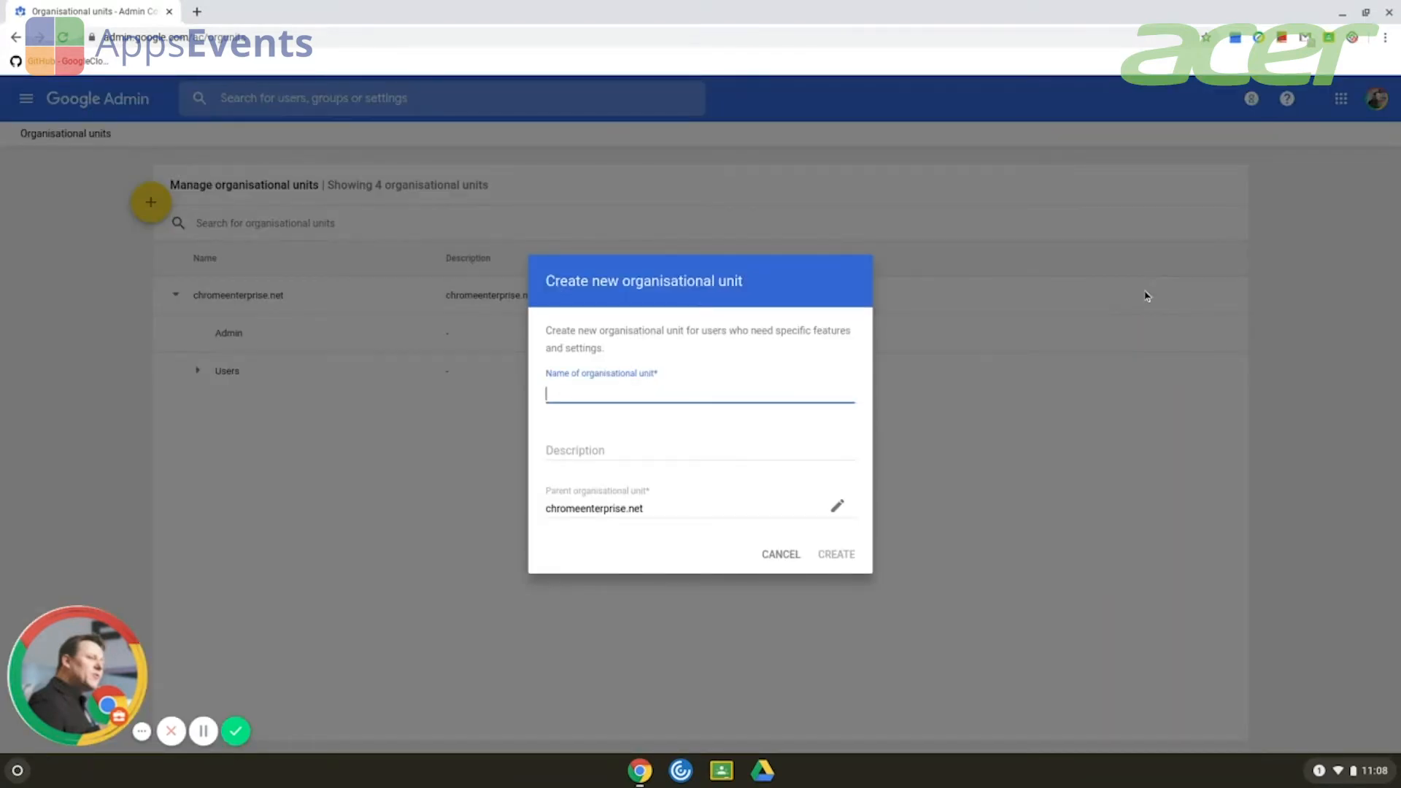
{"action": "type", "text": "Devices"}
{"action": "key", "text": "Tab"}
{"action": "type", "text": "Co"}
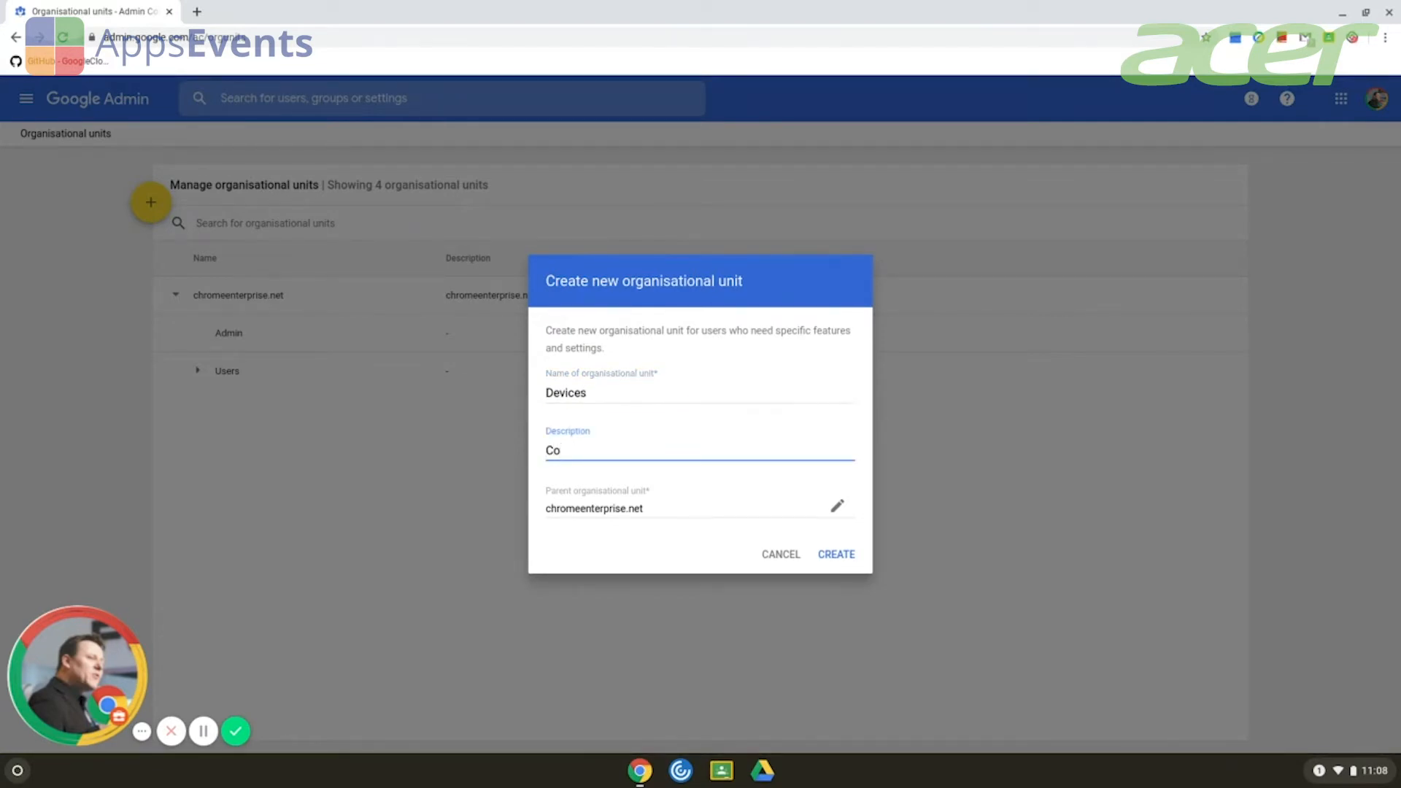
{"action": "type", "text": "ntains Chromebooks"}
{"action": "left_click", "coordinate": [839, 509]}
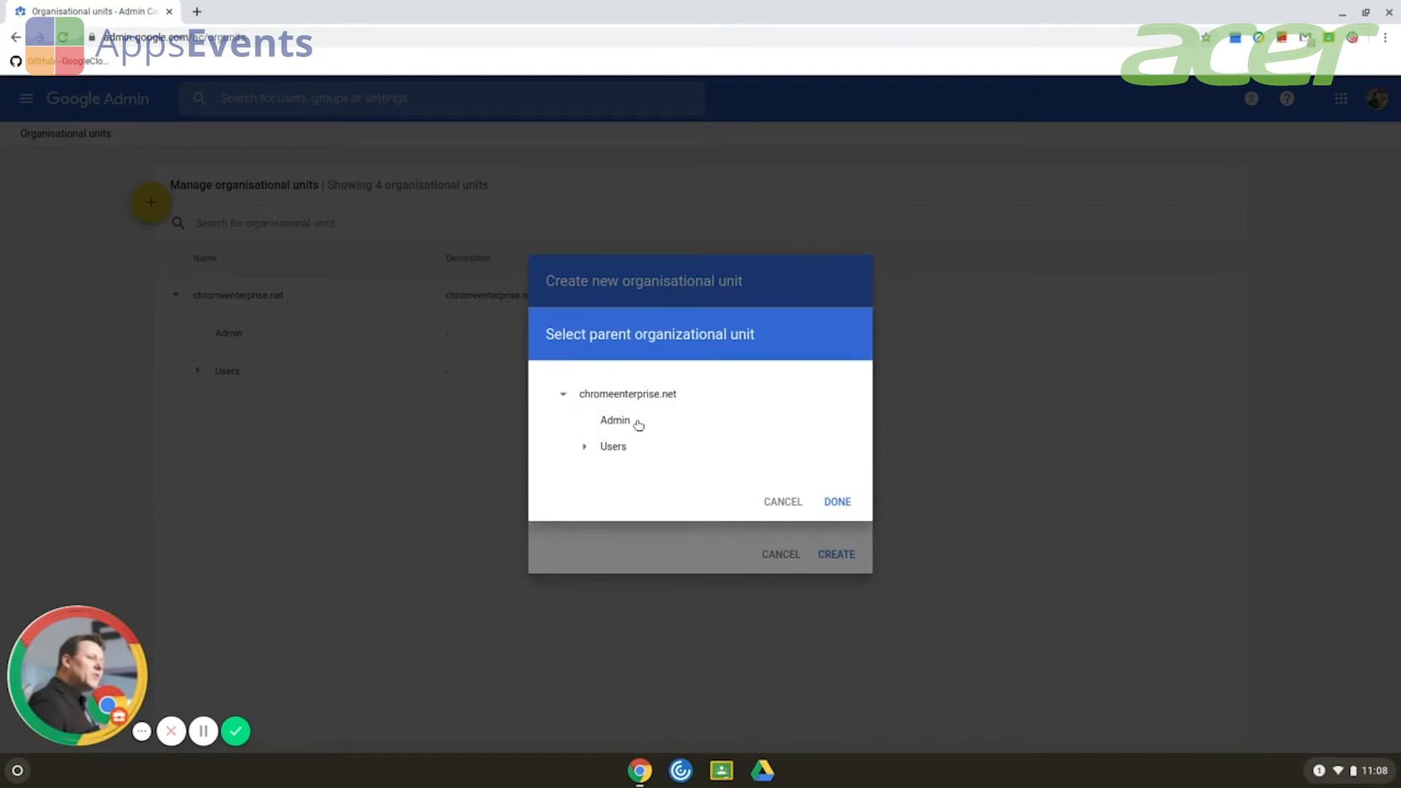
{"action": "left_click", "coordinate": [782, 502]}
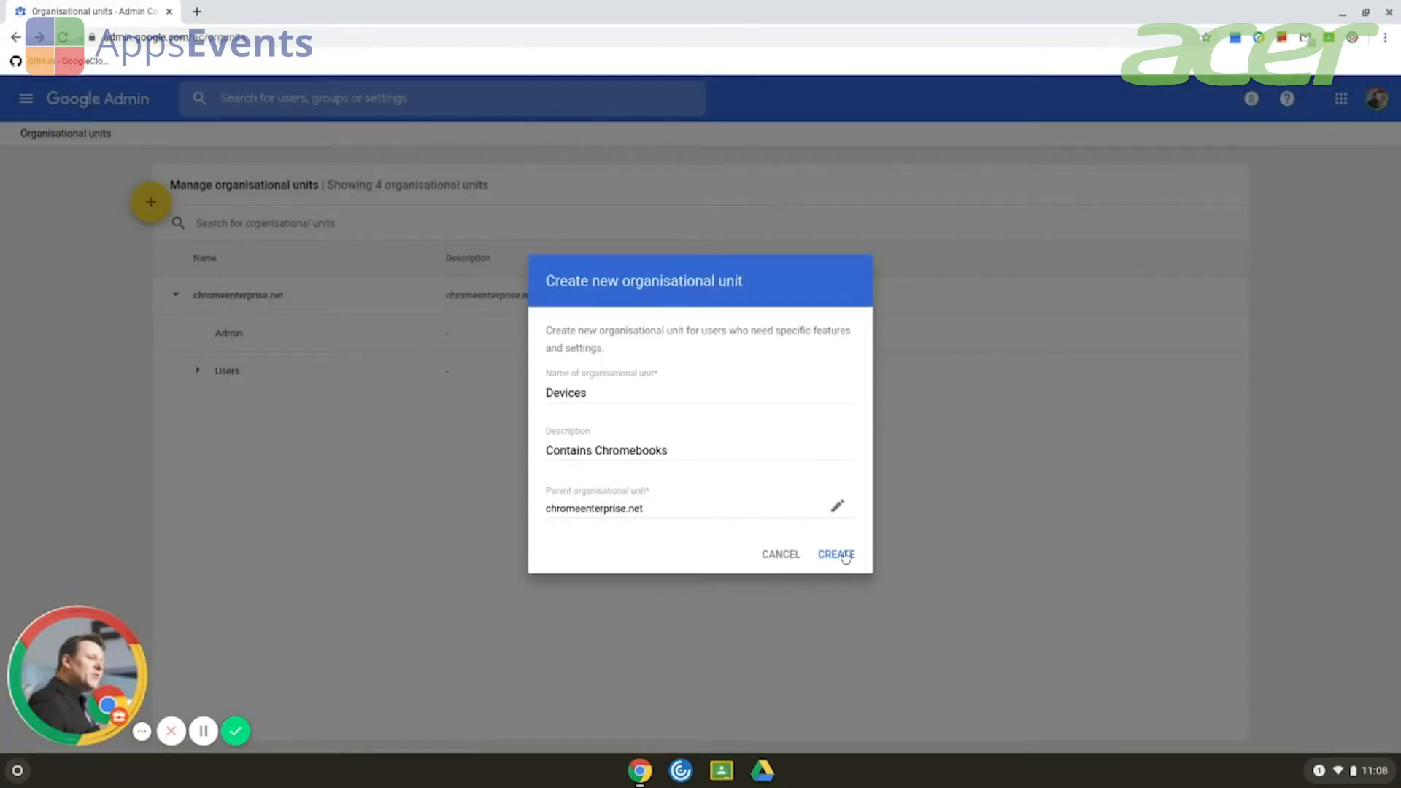
{"action": "left_click", "coordinate": [837, 554]}
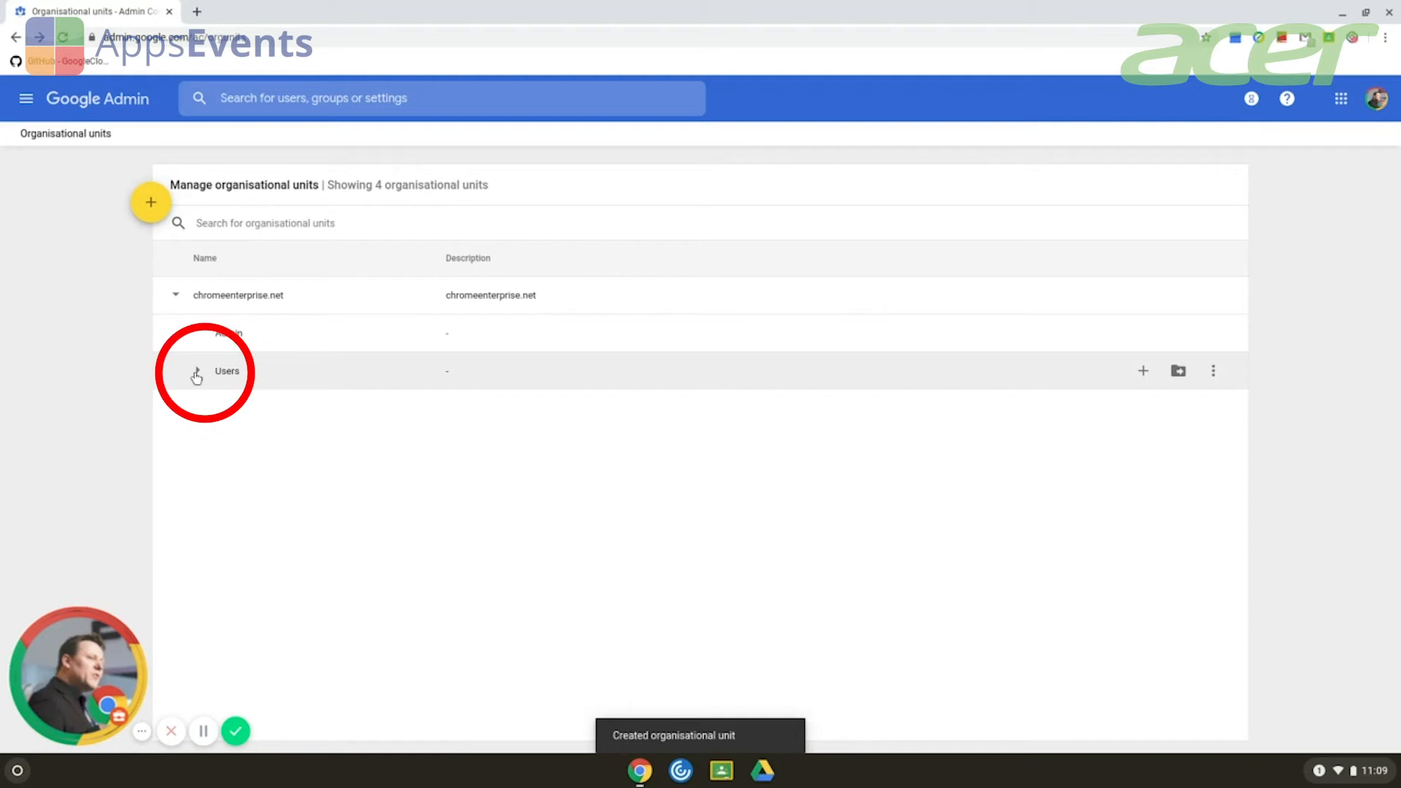
Move the Demo Users unit from under Users to under Admin.
{"action": "left_click", "coordinate": [195, 374]}
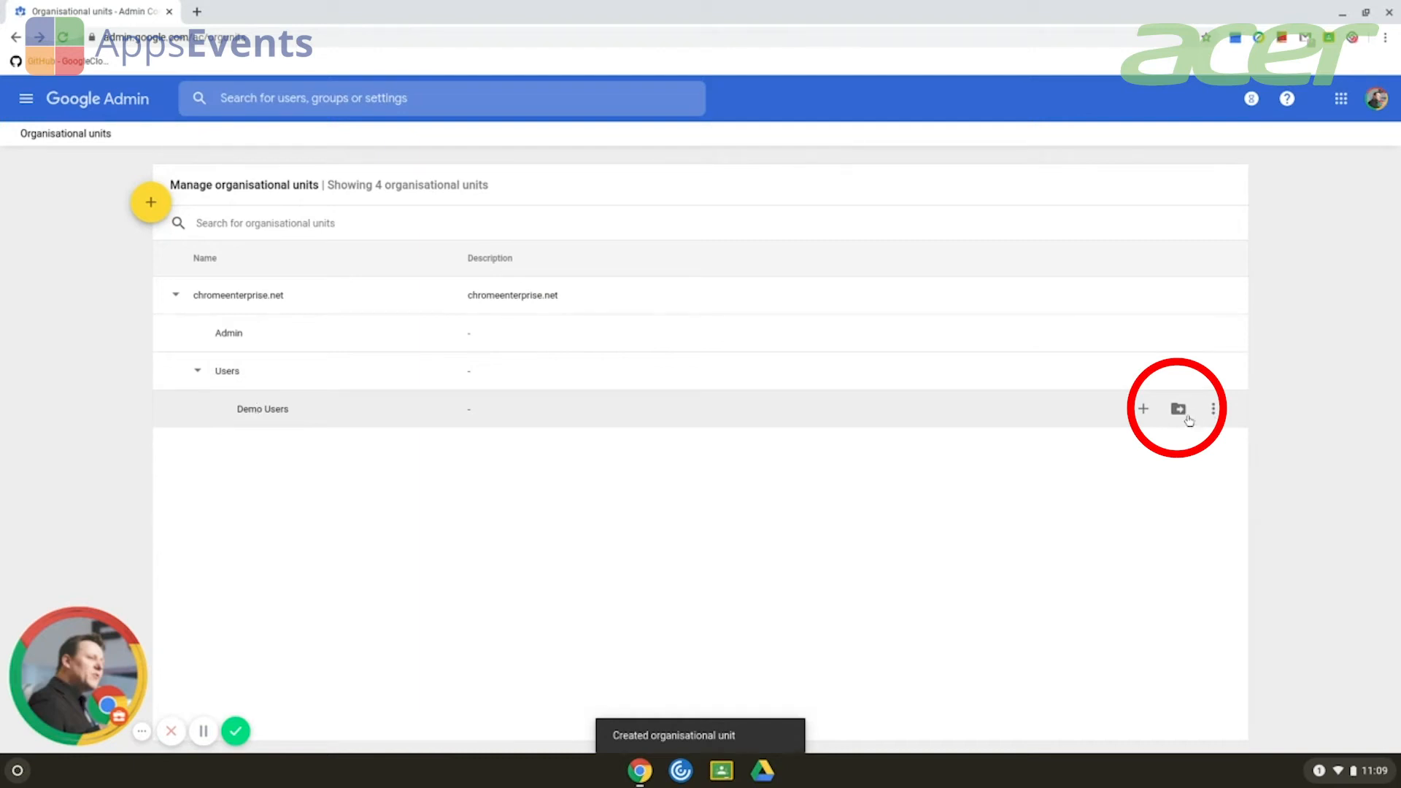
{"action": "left_click", "coordinate": [1178, 409]}
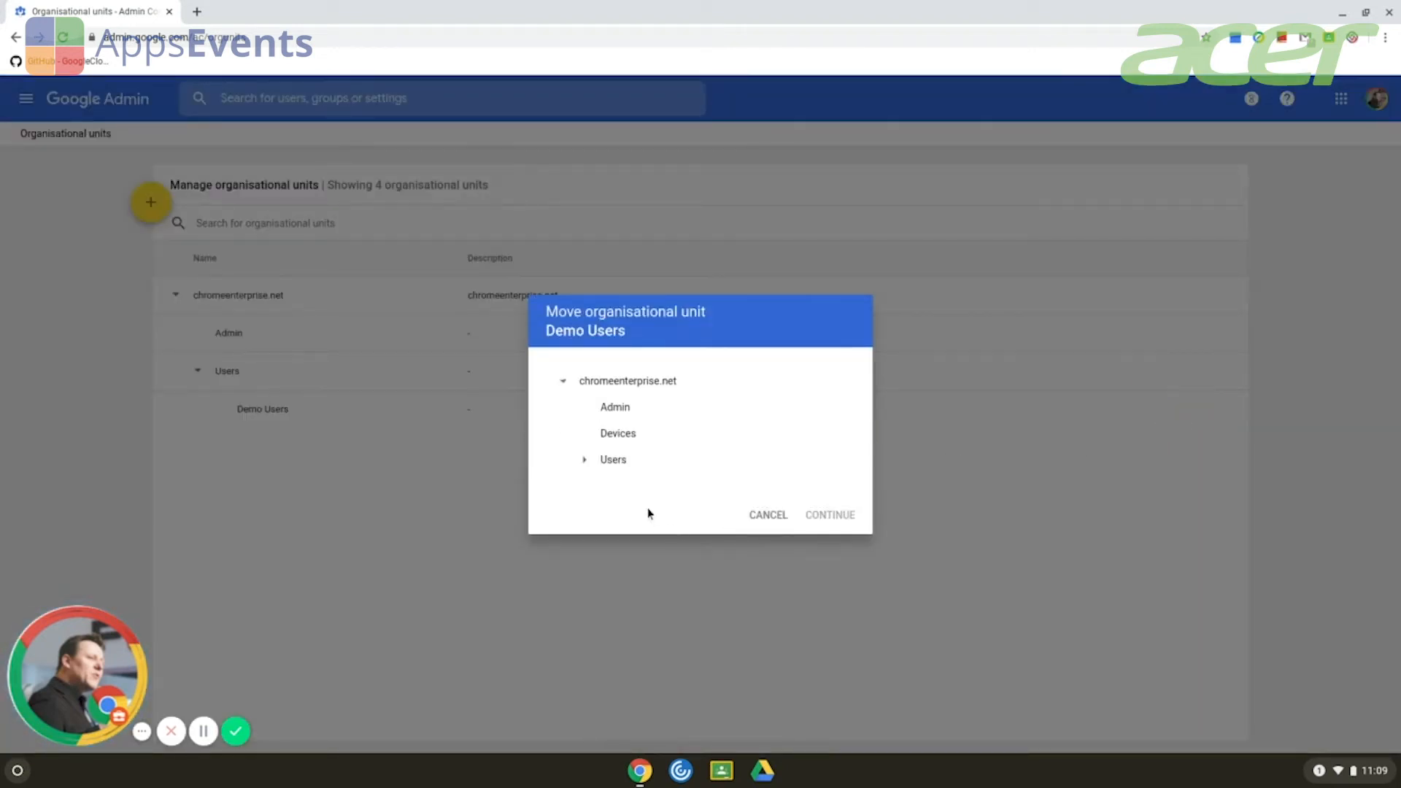
{"action": "left_click", "coordinate": [626, 411]}
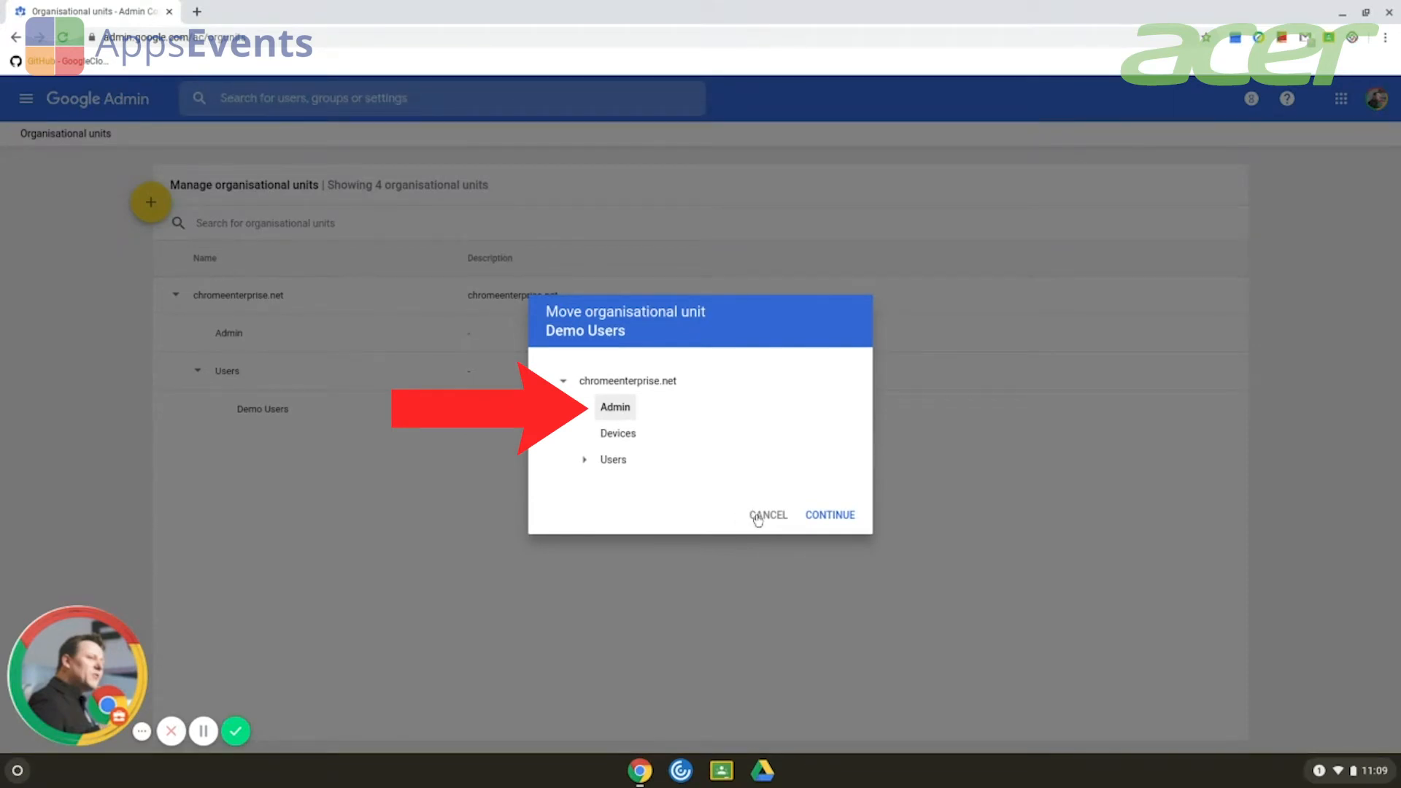
{"action": "left_click", "coordinate": [839, 516]}
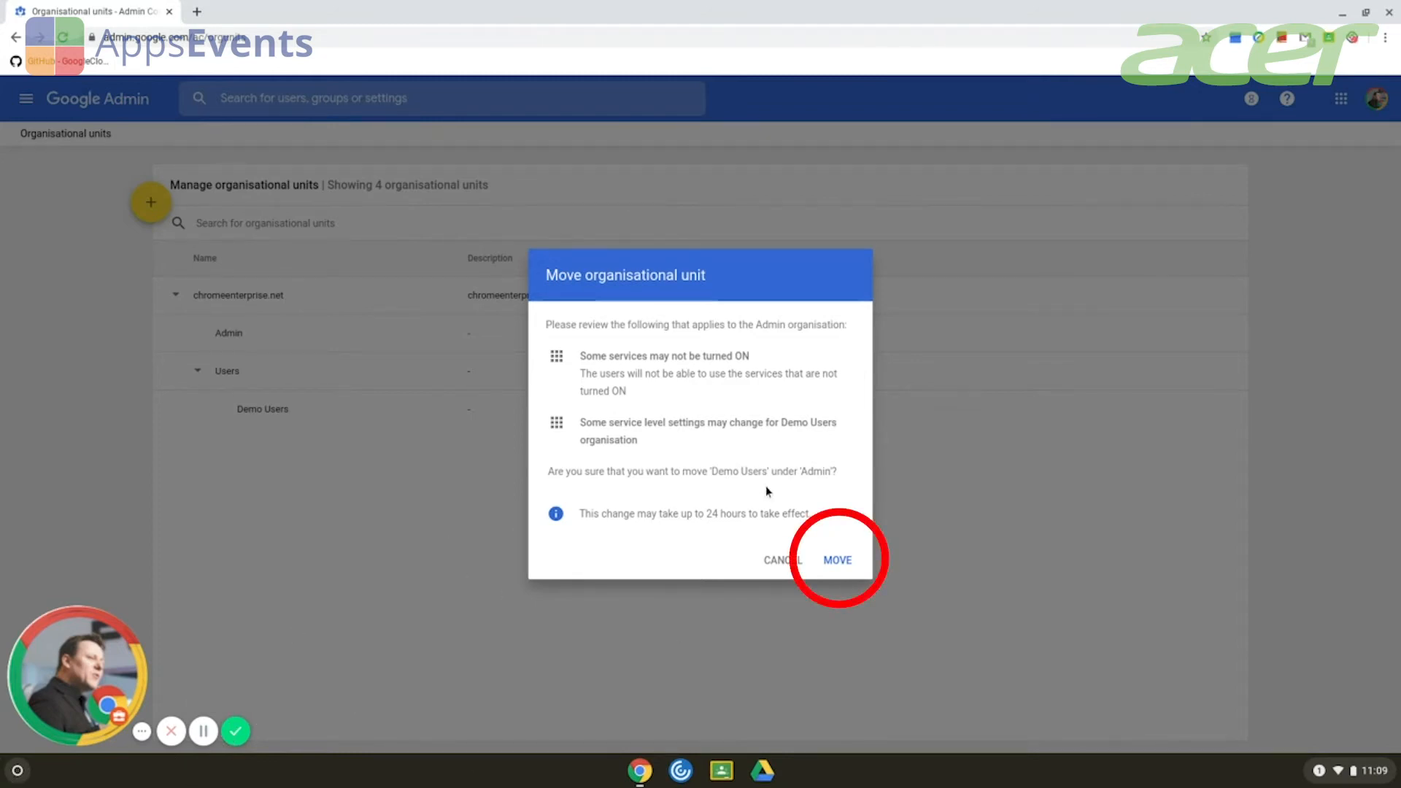
{"action": "left_click", "coordinate": [832, 560]}
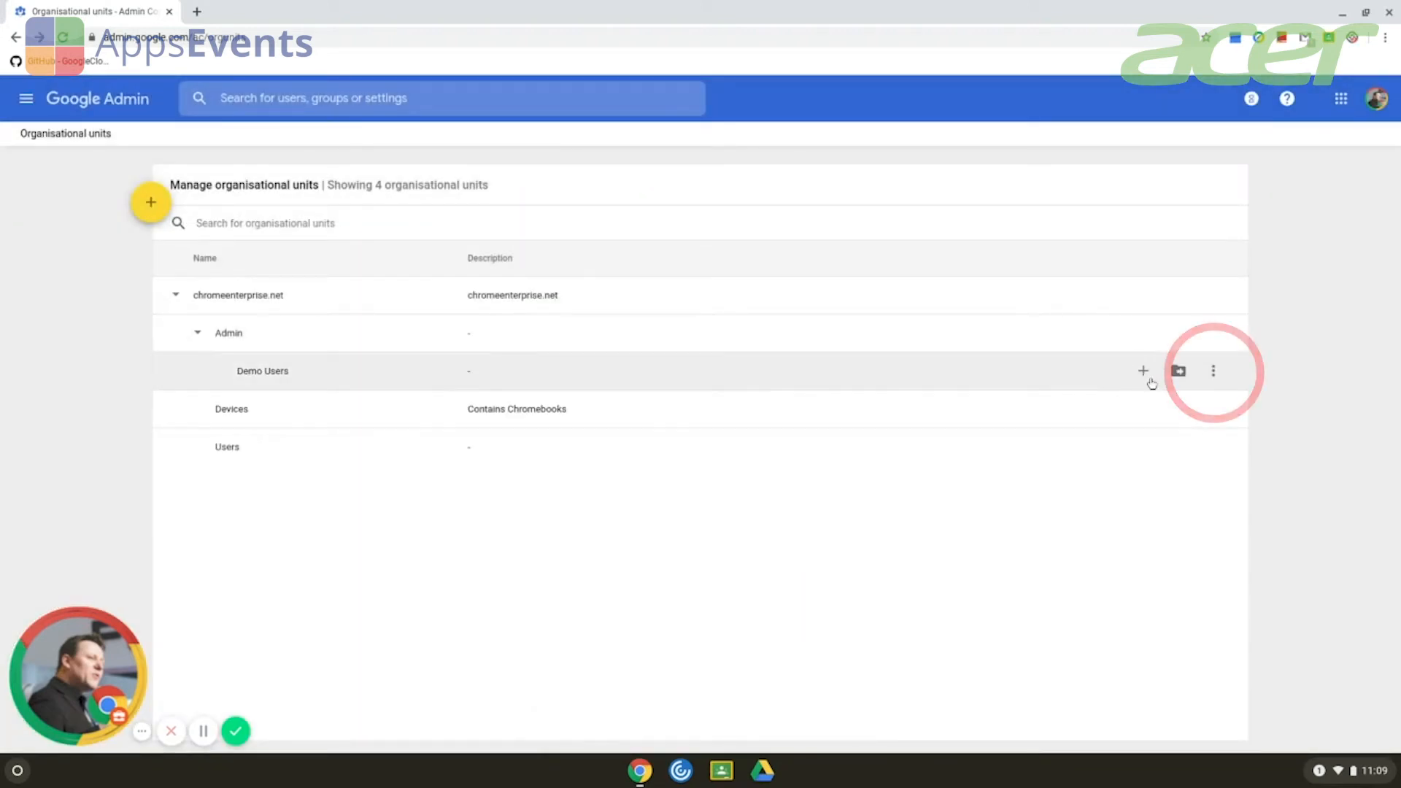
Delete the Demo Users organisational unit and confirm the deletion.
{"action": "left_click", "coordinate": [1214, 371]}
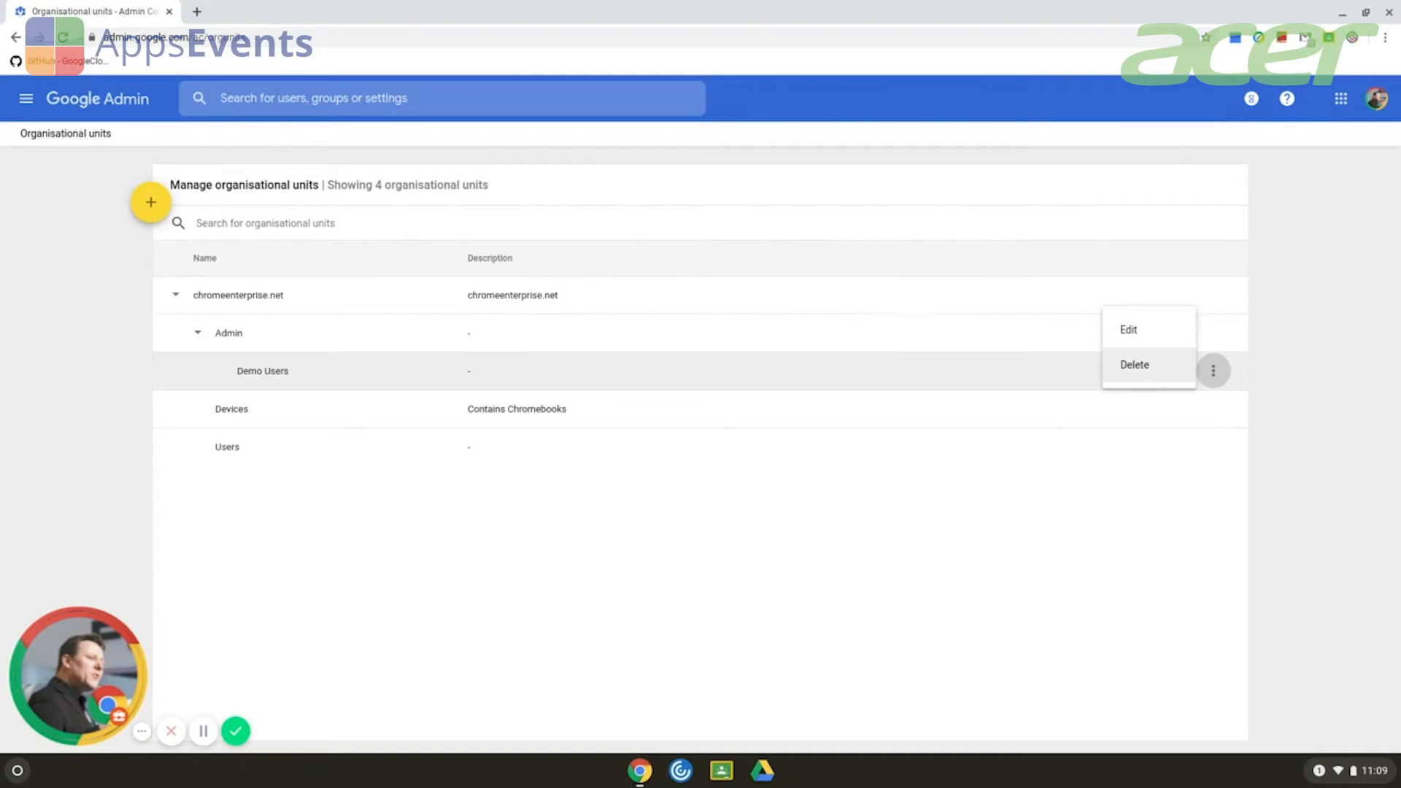
{"action": "left_click", "coordinate": [1161, 367]}
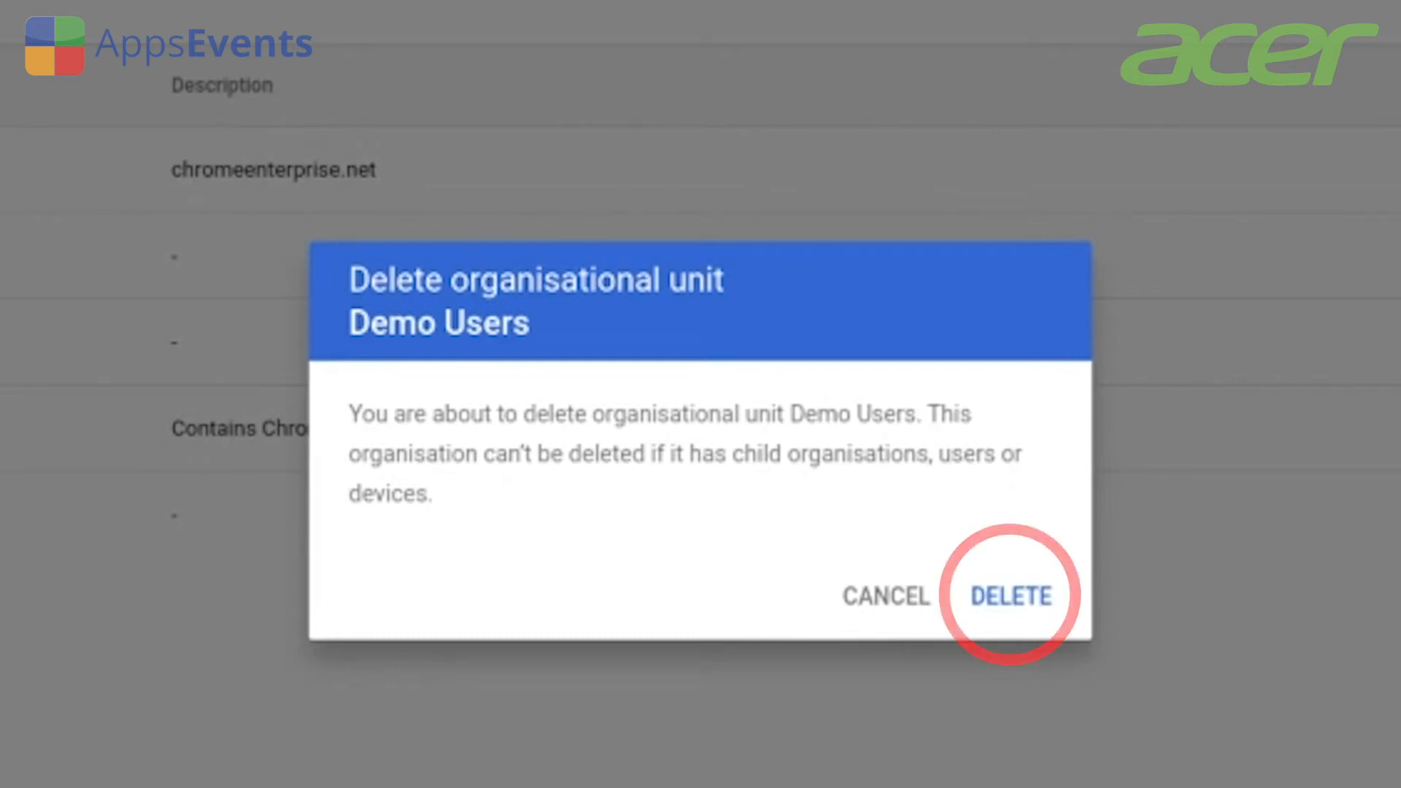
{"action": "left_click", "coordinate": [1031, 602]}
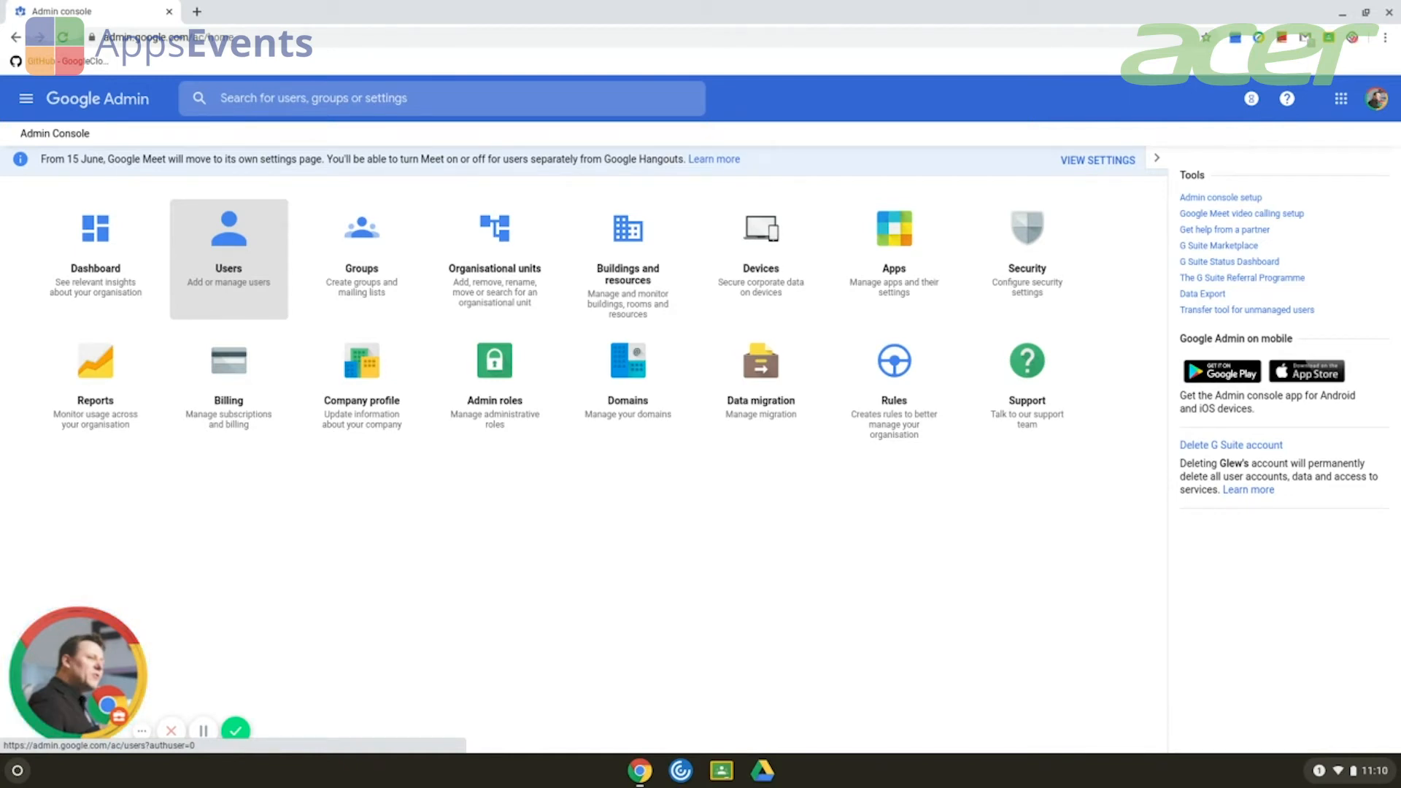
Open the Users page and filter the list to the Users organisational unit.
{"action": "left_click", "coordinate": [236, 297]}
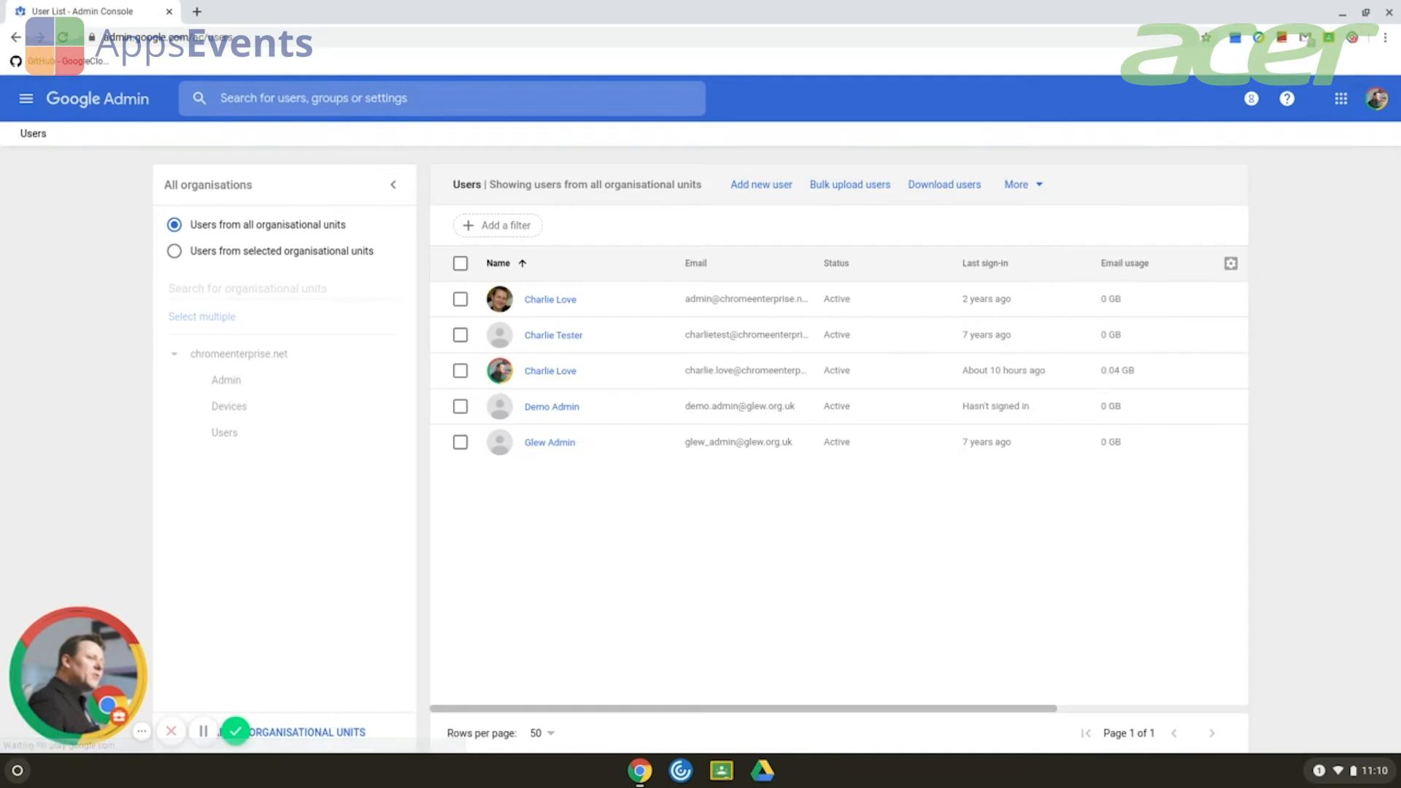
{"action": "left_click", "coordinate": [233, 434]}
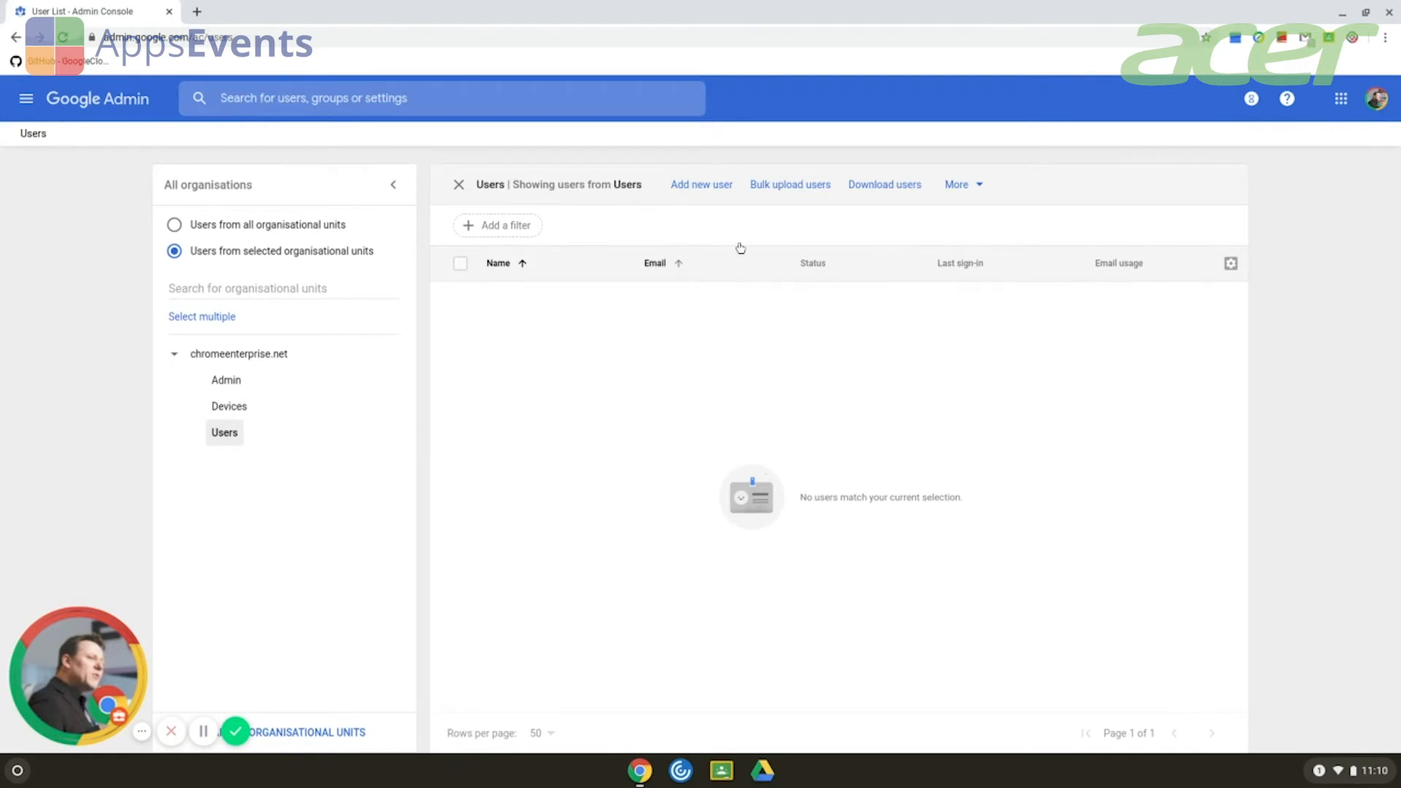
Open the Add new user form, leaving the profile photo empty.
{"action": "left_click", "coordinate": [709, 186]}
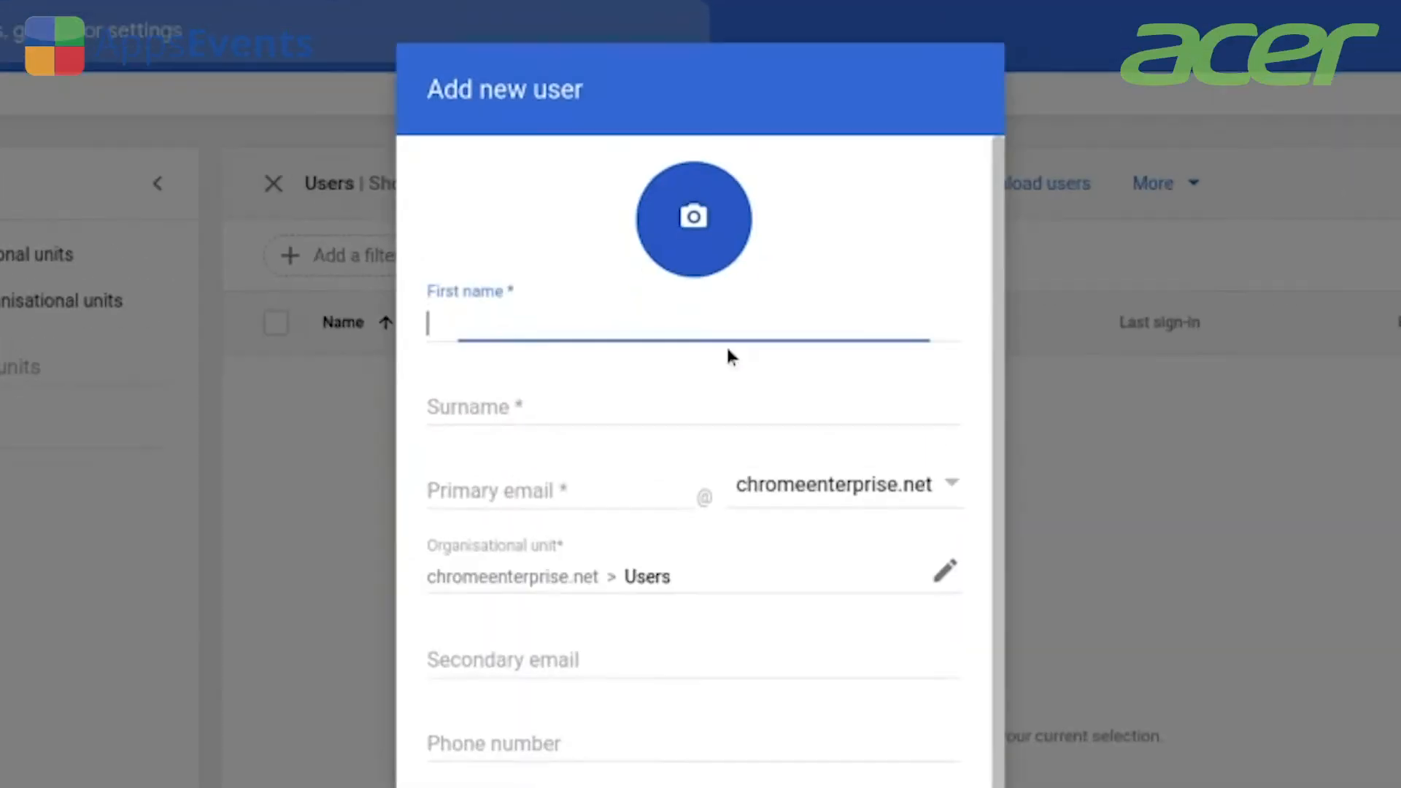
{"action": "left_click", "coordinate": [709, 230]}
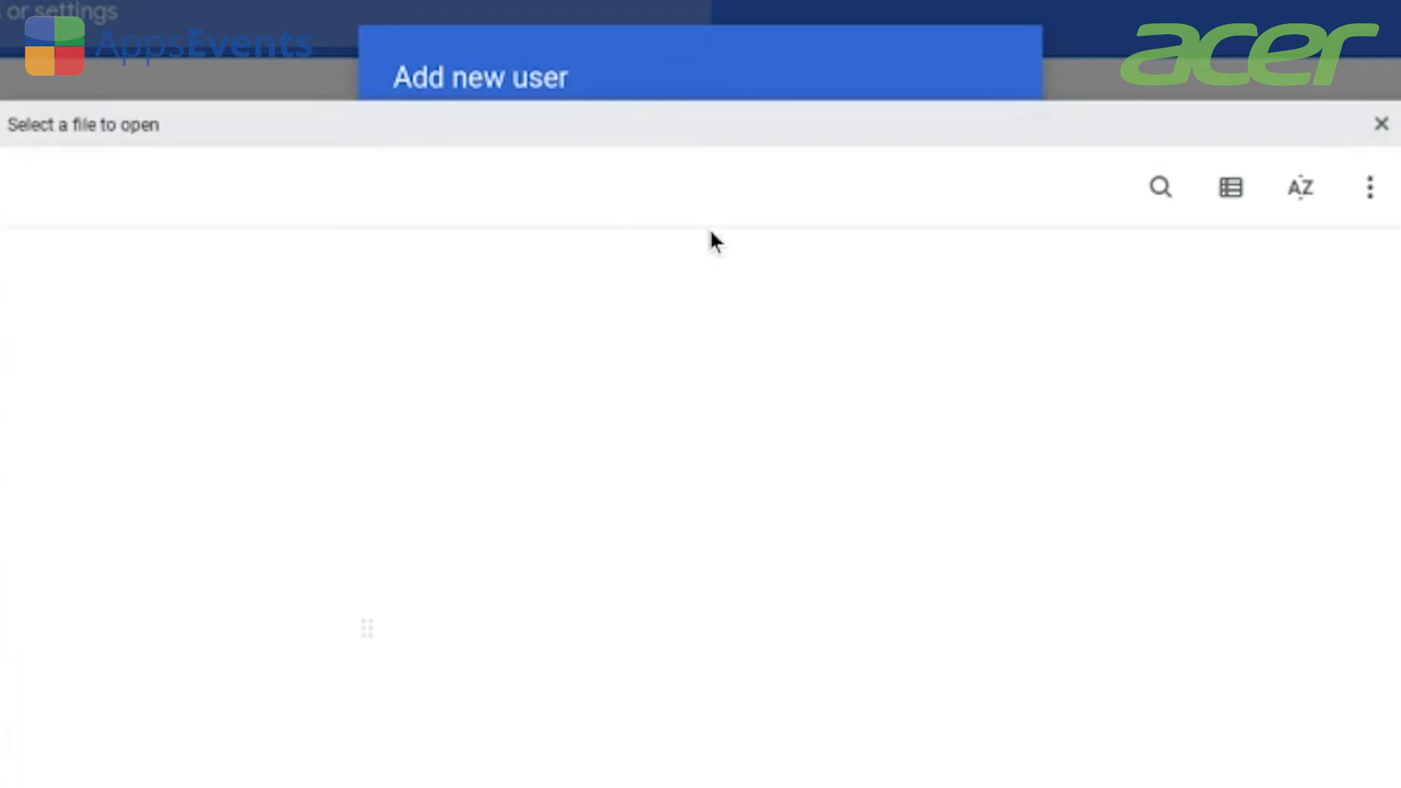
{"action": "left_click", "coordinate": [1382, 125]}
Enter the new user's first name and surname, correcting the surname typo.
{"action": "left_click", "coordinate": [721, 341]}
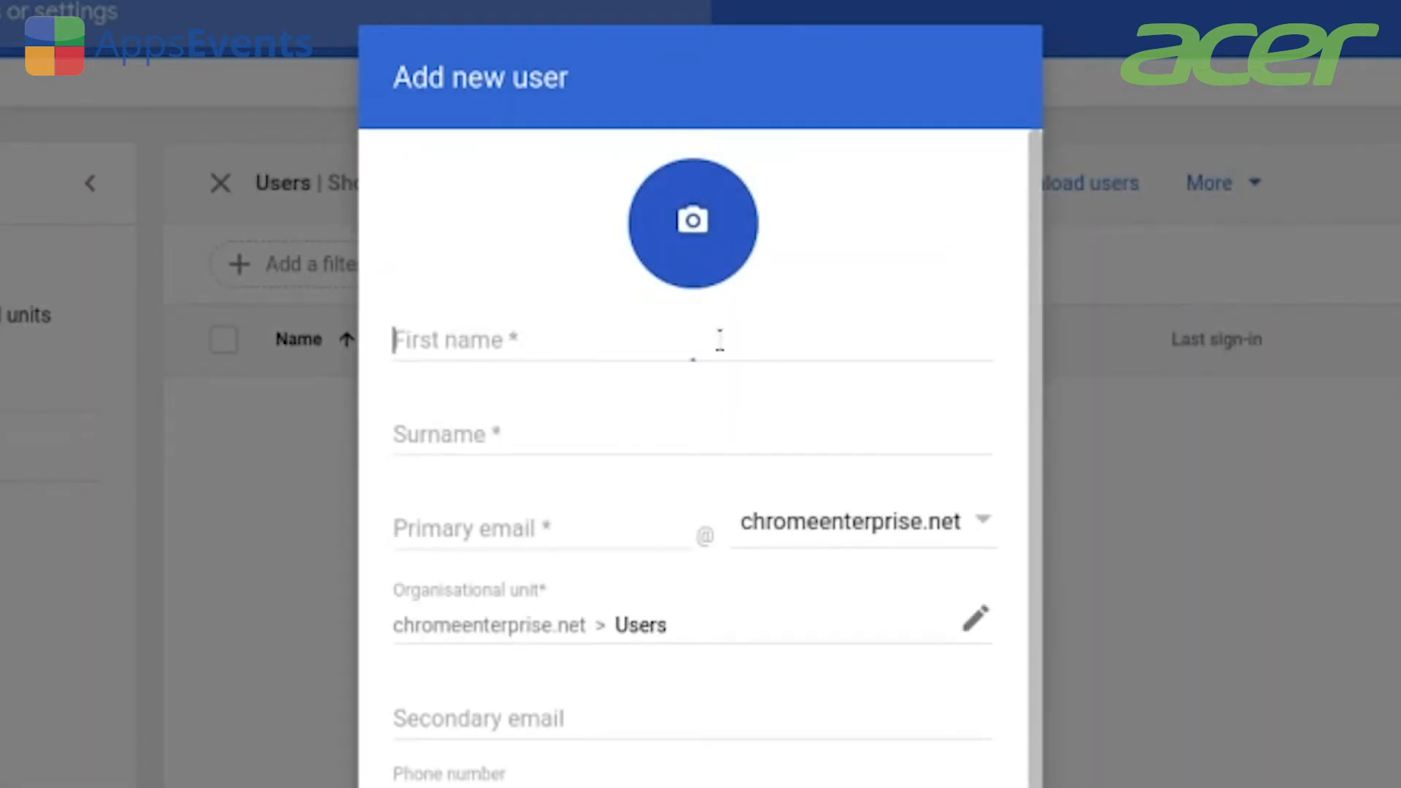
{"action": "type", "text": "John"}
{"action": "key", "text": "Tab"}
{"action": "type", "text": "Smih"}
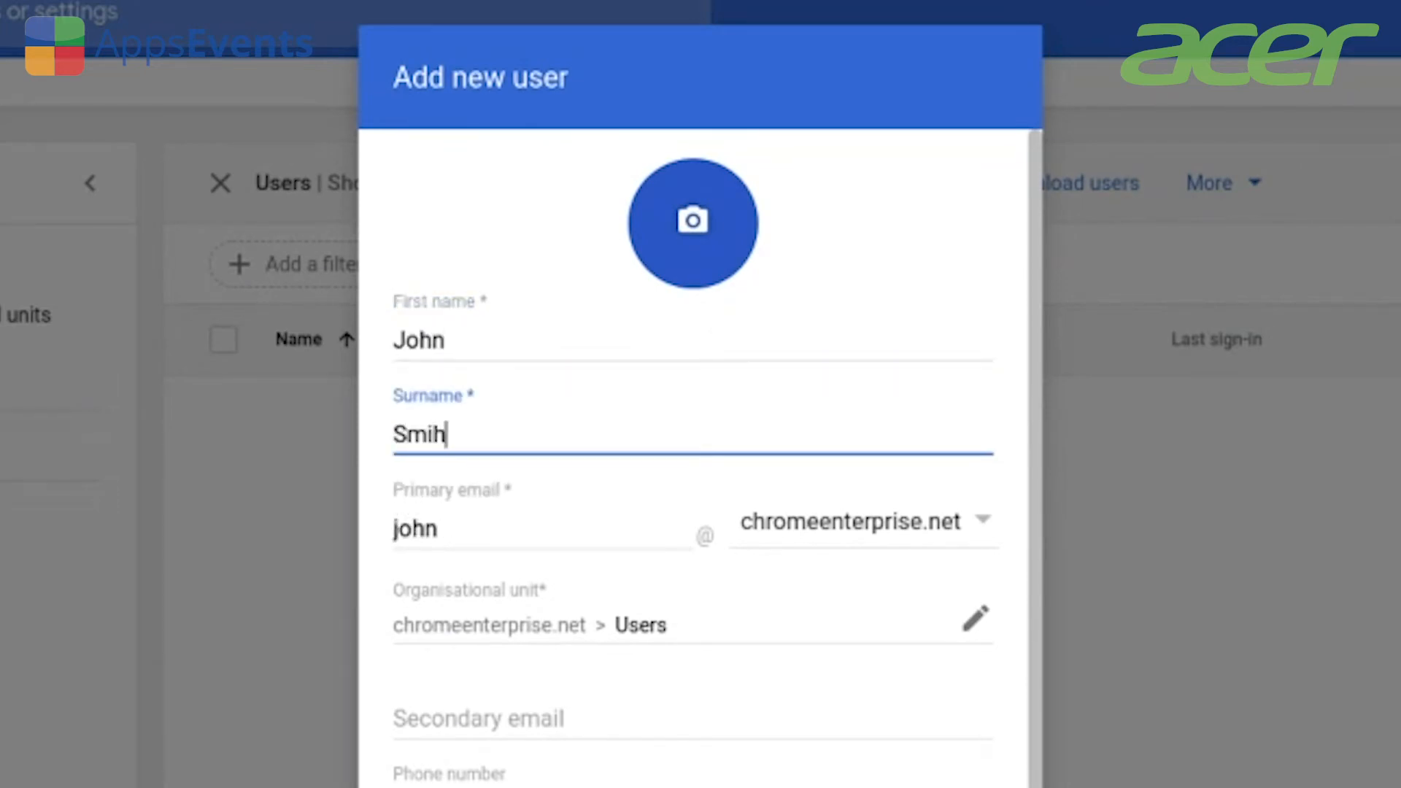
{"action": "key", "text": "BackSpace"}
{"action": "type", "text": "th"}
{"action": "key", "text": "Tab"}
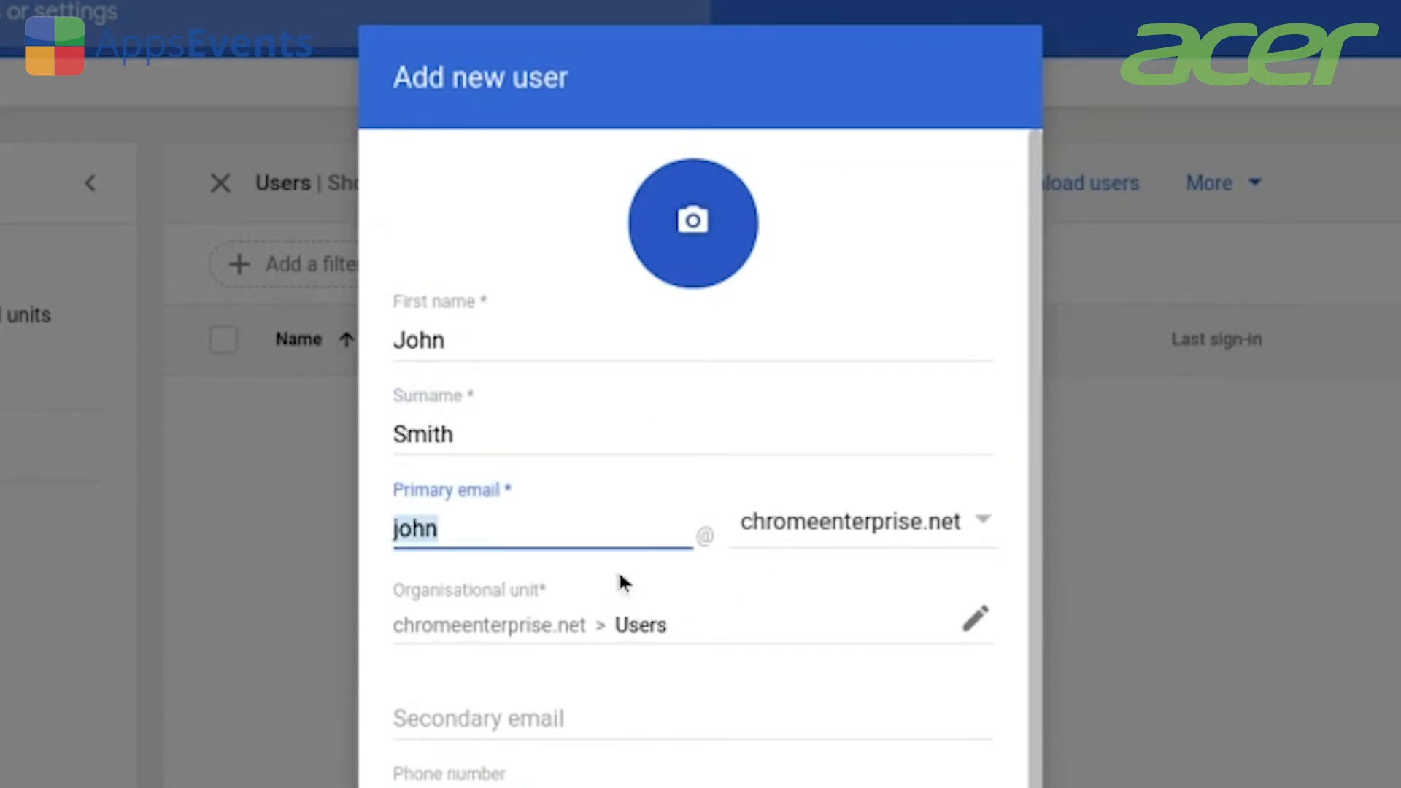
{"action": "left_click", "coordinate": [650, 525]}
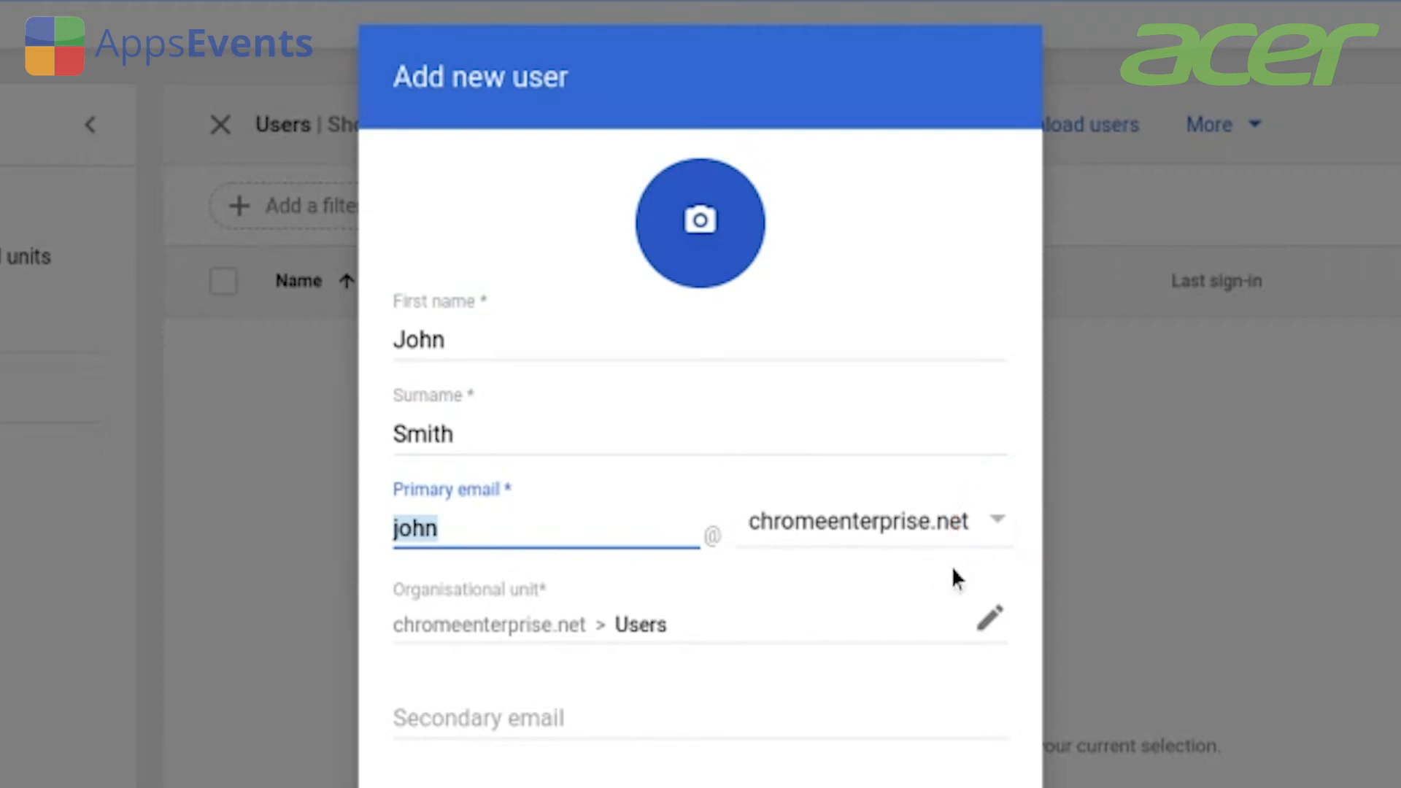
Keep Users as the organisational unit and add the new user account.
{"action": "left_click", "coordinate": [1003, 607]}
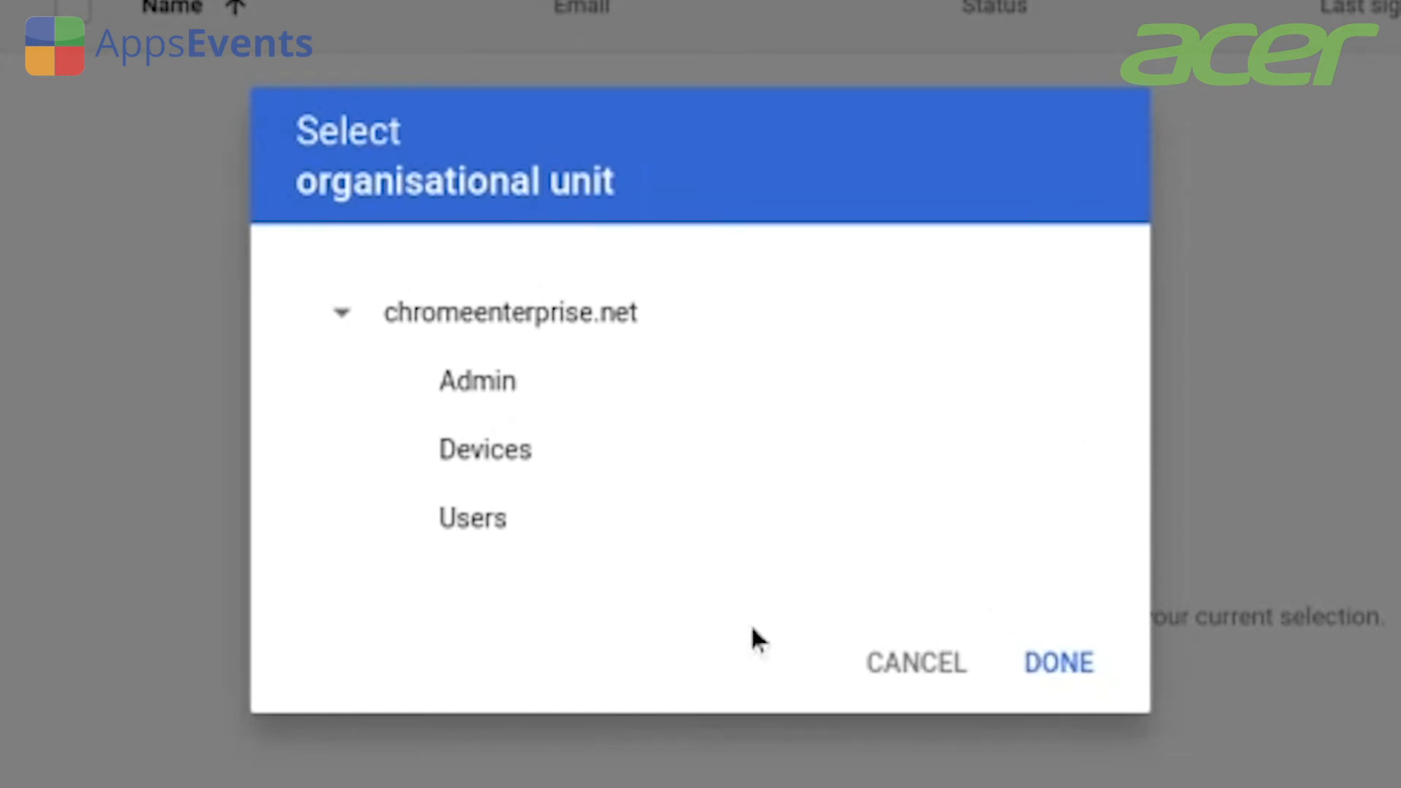
{"action": "left_click", "coordinate": [921, 664]}
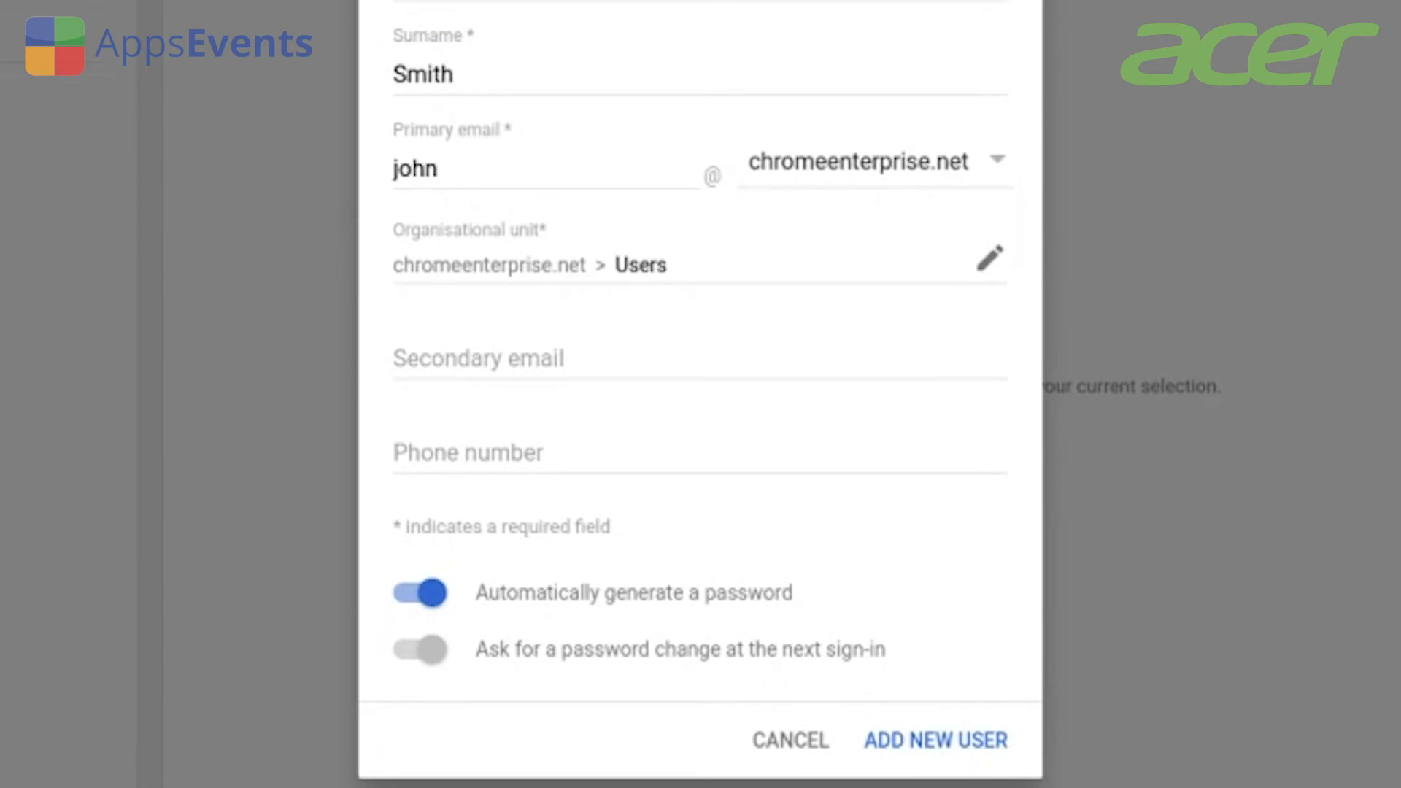
{"action": "left_click", "coordinate": [941, 738]}
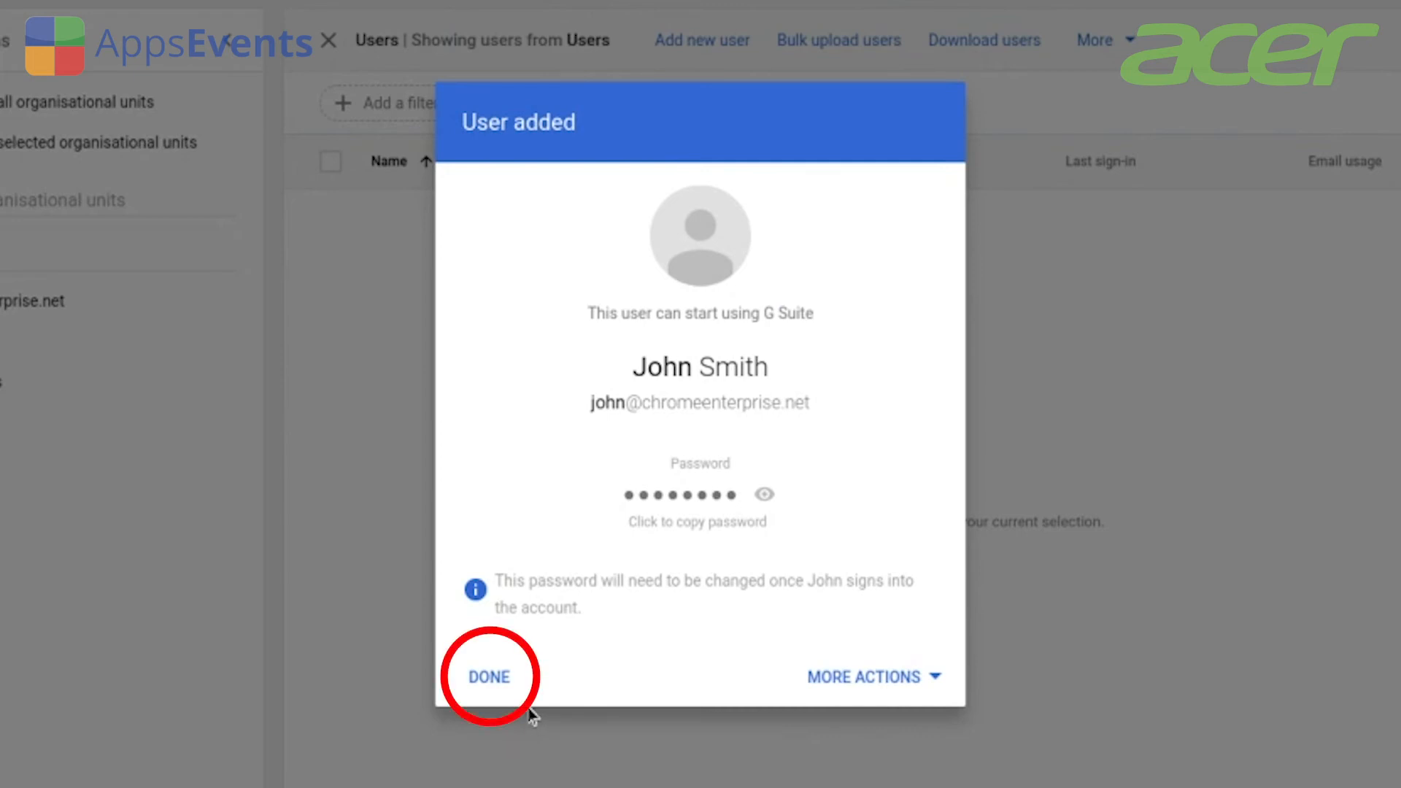
Dismiss the confirmation, filter to the Users unit, and open the new user's More menu.
{"action": "left_click", "coordinate": [493, 677]}
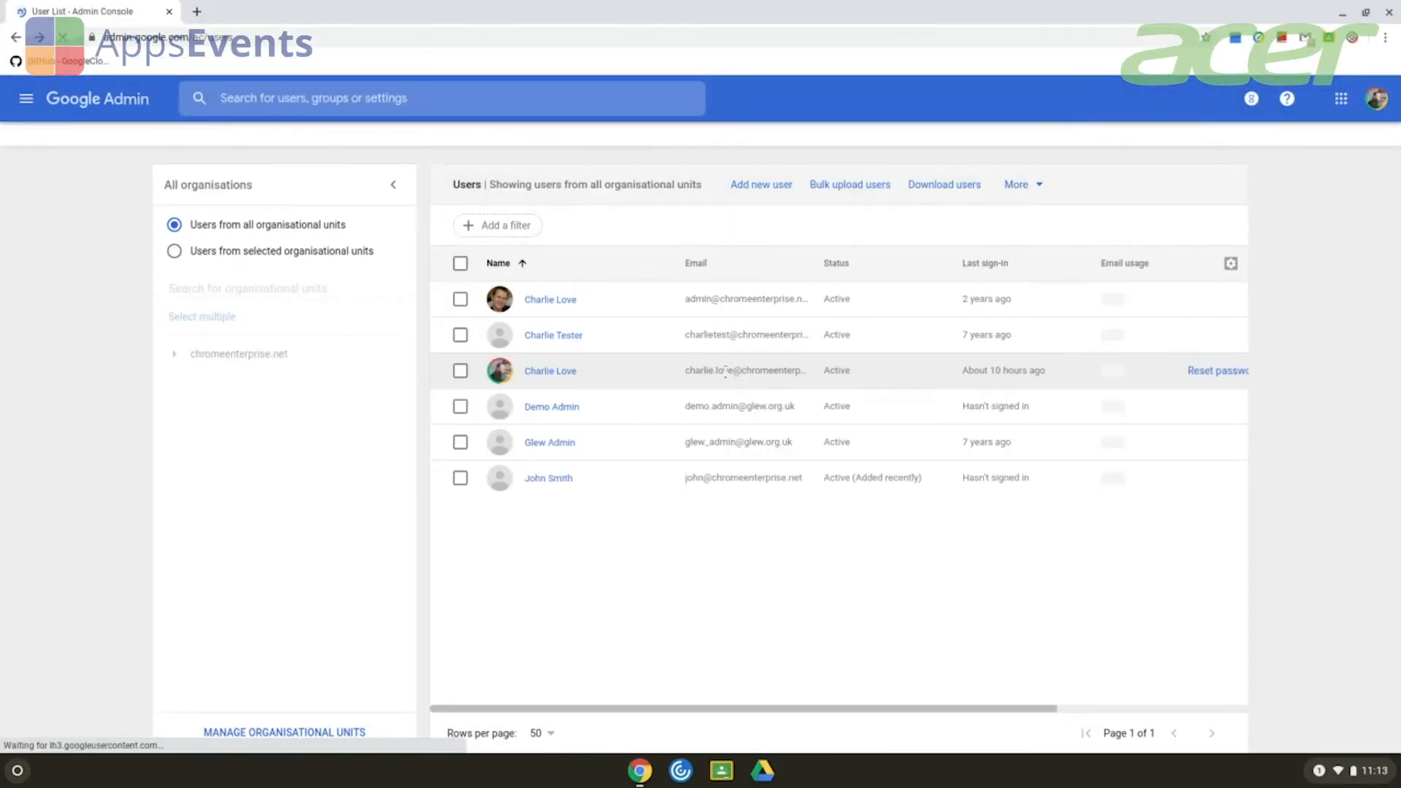
{"action": "left_click", "coordinate": [235, 435]}
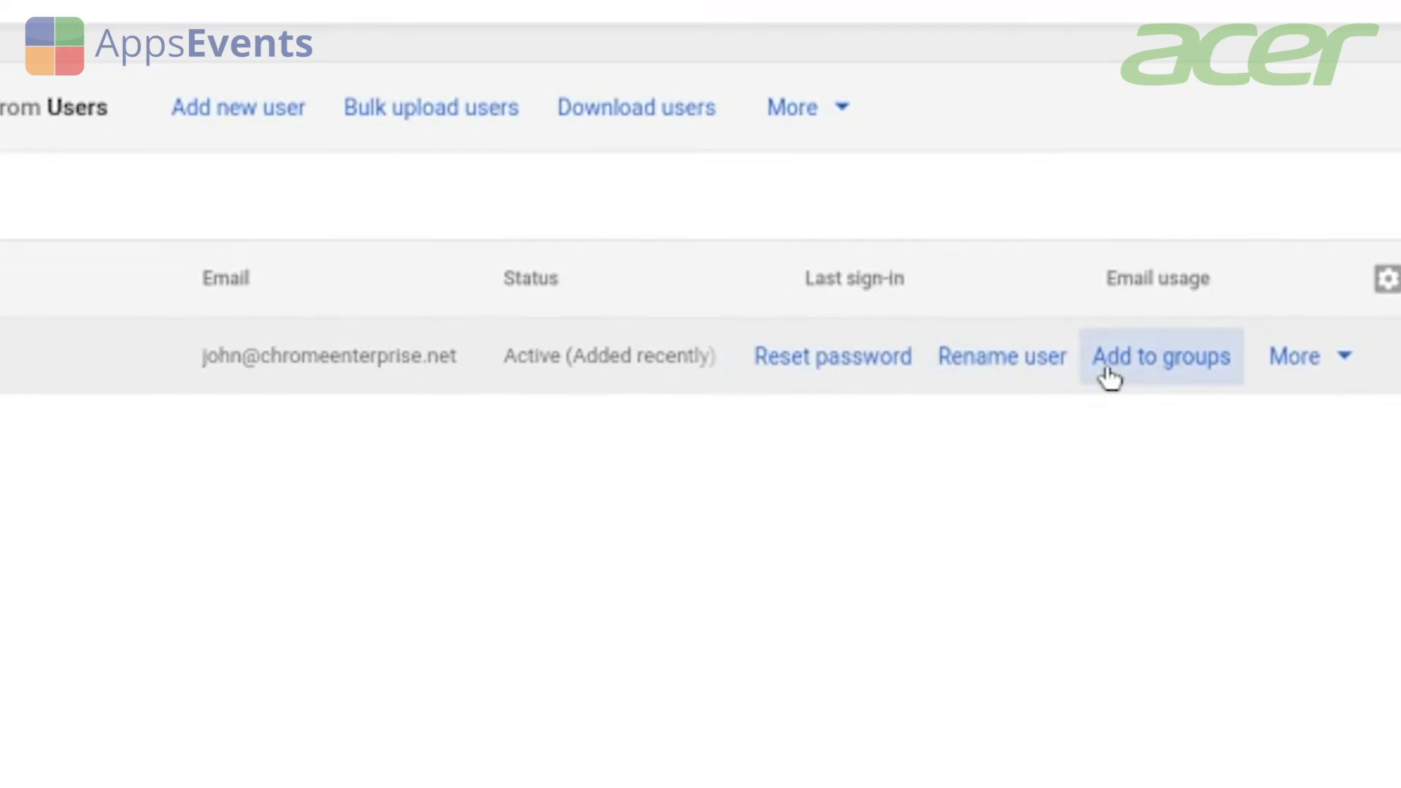
{"action": "left_click", "coordinate": [1296, 358]}
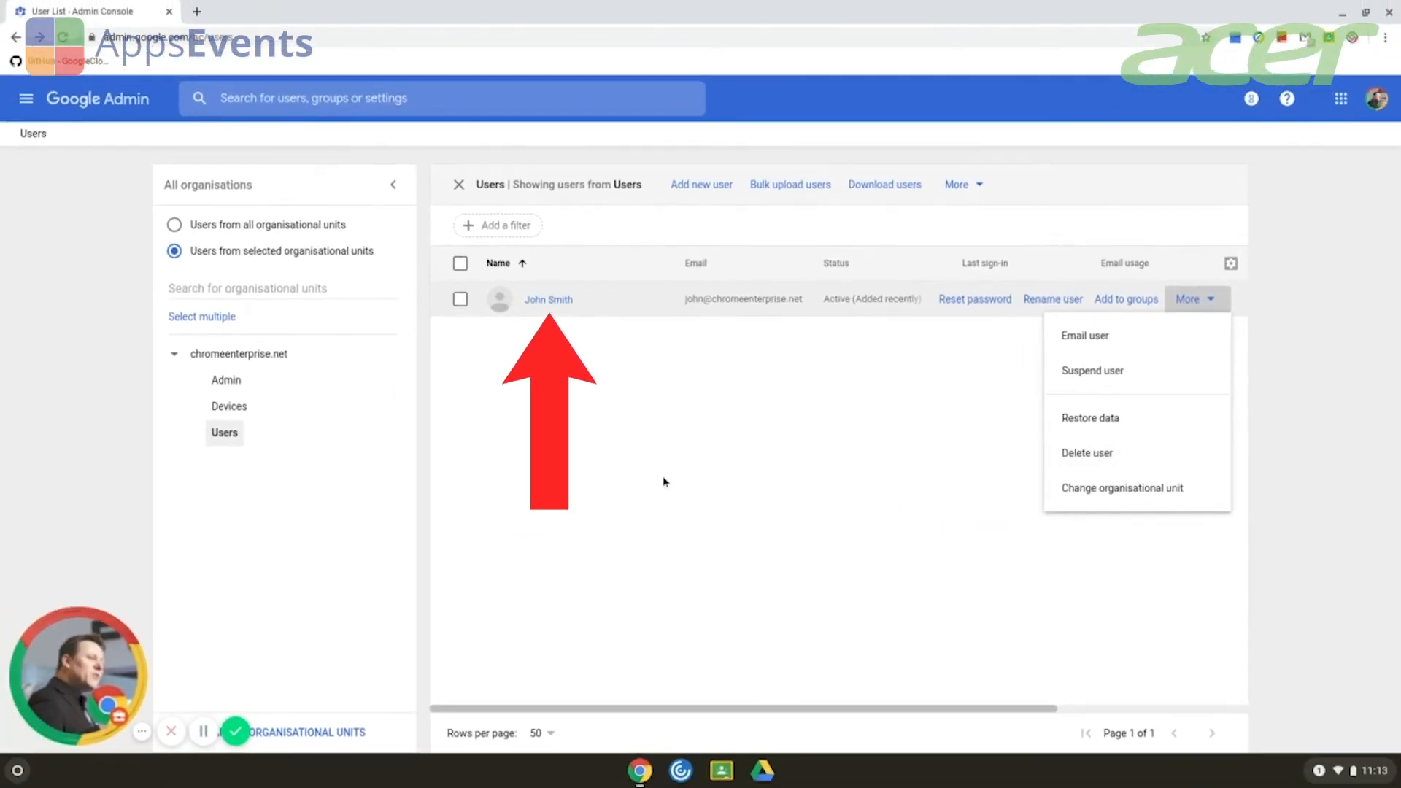
Open the new user's account details page.
{"action": "left_click", "coordinate": [559, 304]}
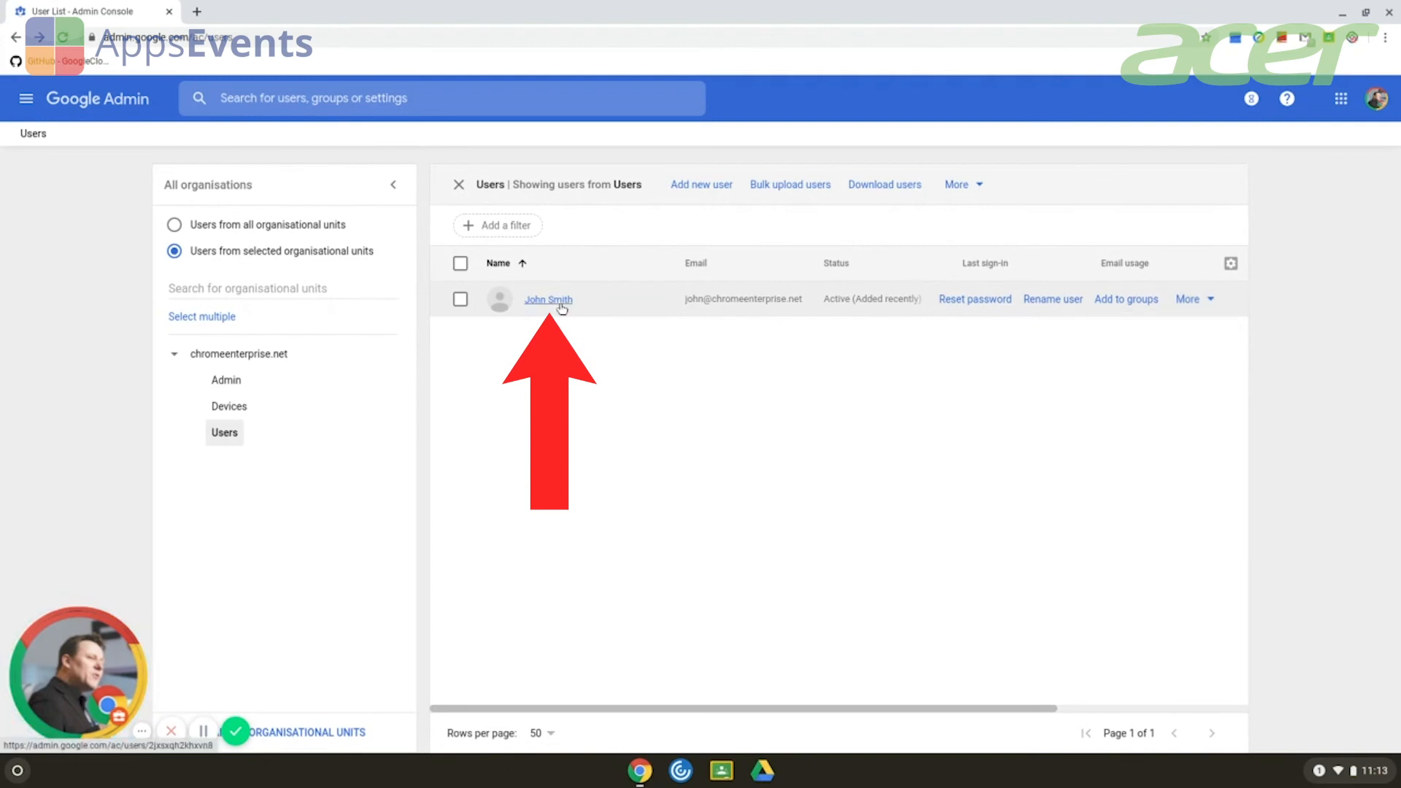
{"action": "left_click", "coordinate": [562, 307]}
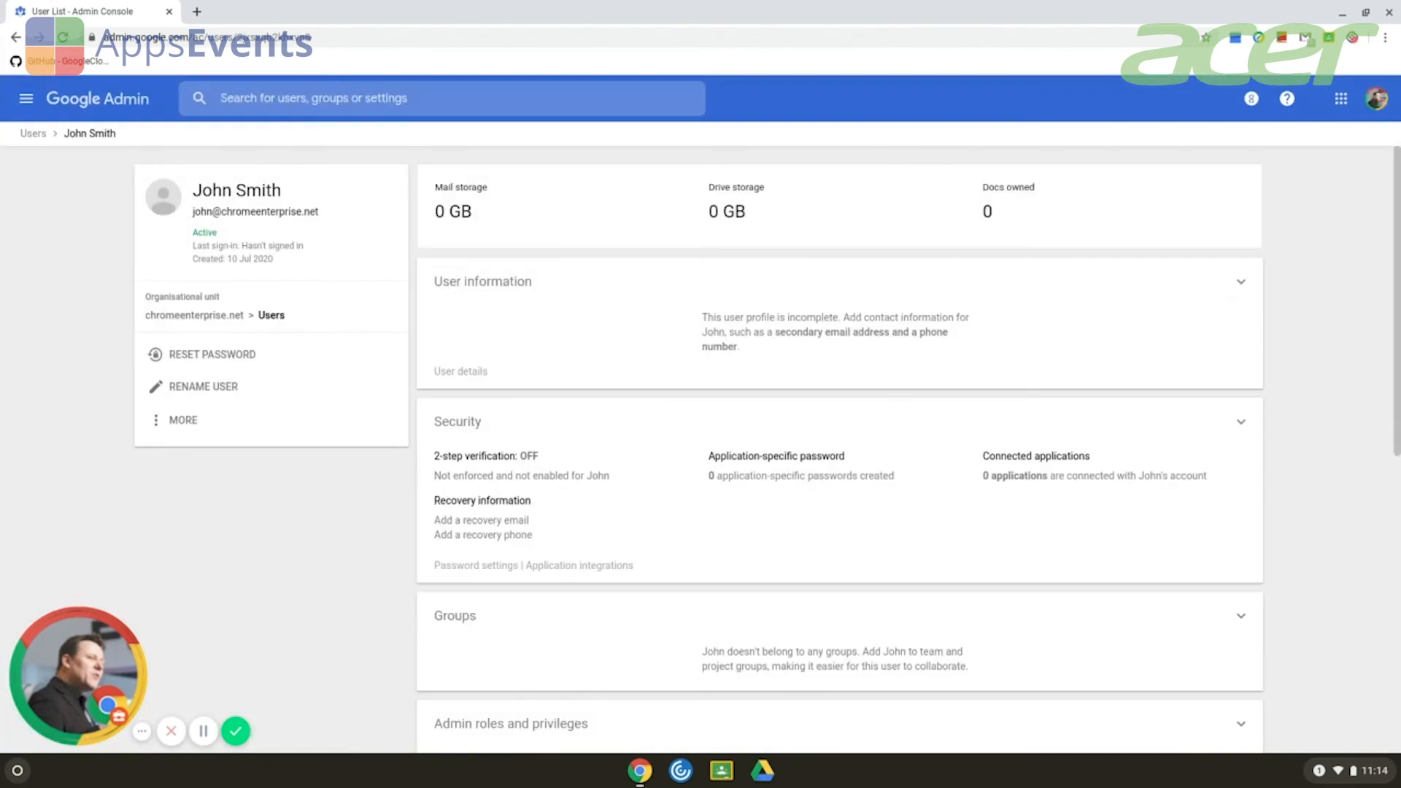
{"action": "left_click", "coordinate": [169, 428]}
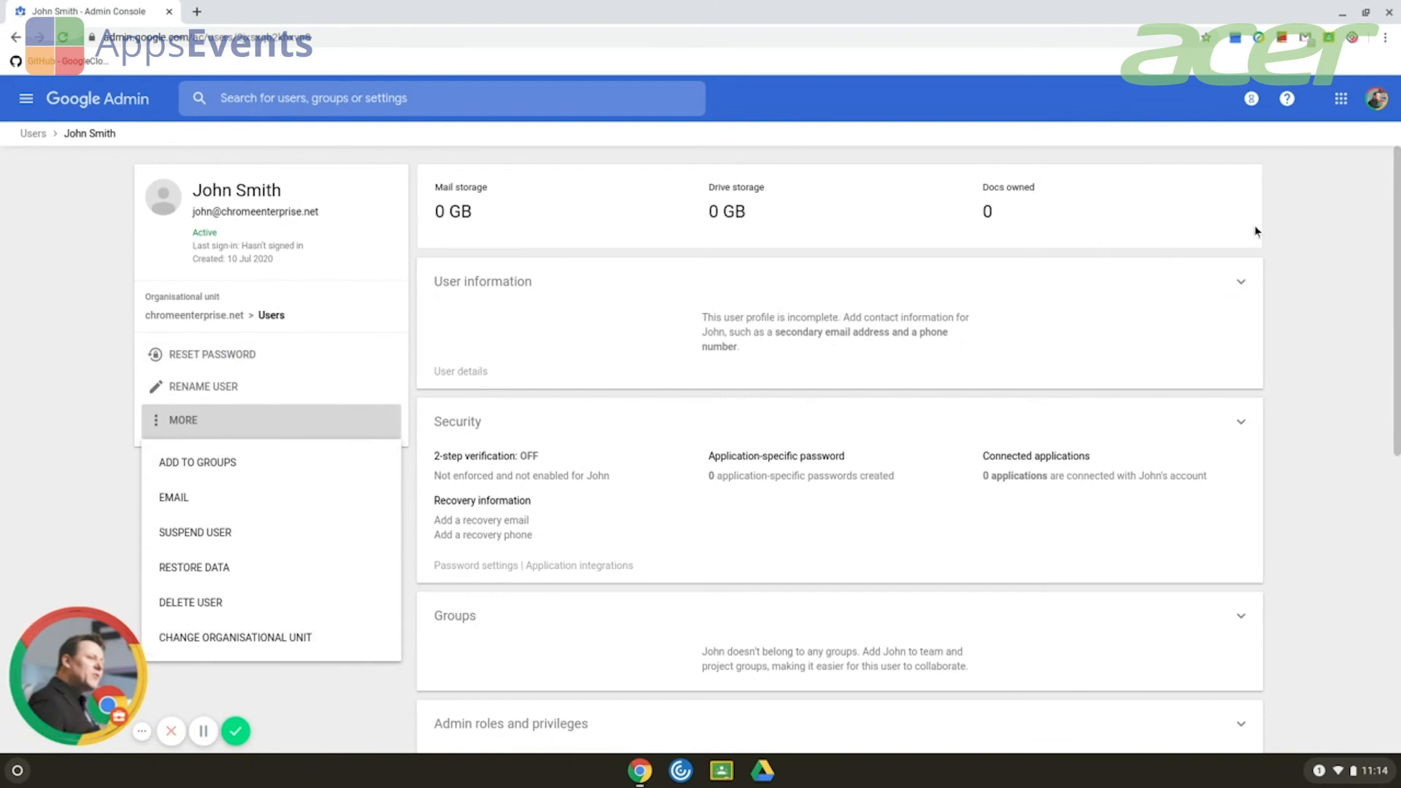
{"action": "left_click", "coordinate": [1345, 212]}
Review the user's profile information, then show the account's further actions.
{"action": "left_click", "coordinate": [1158, 279]}
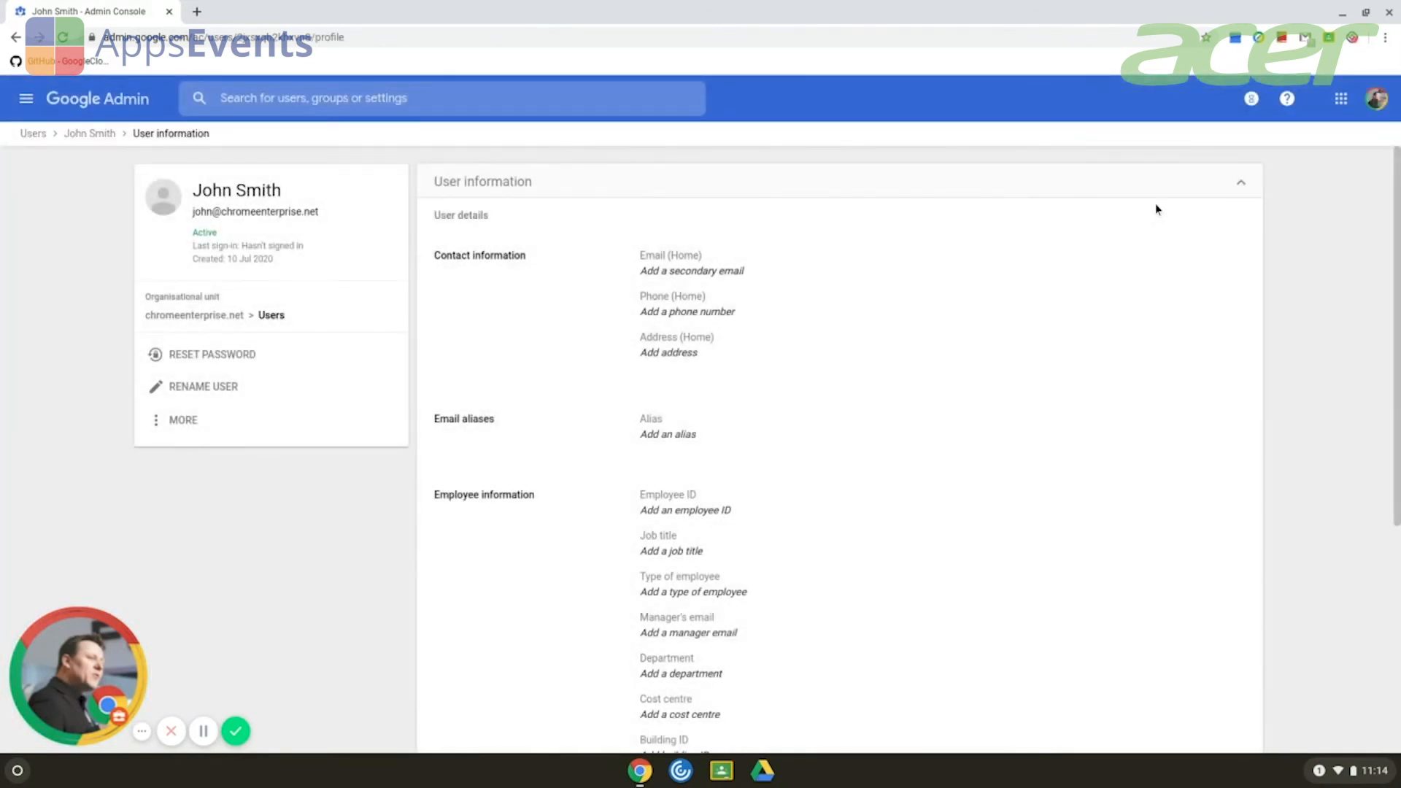
{"action": "scroll", "coordinate": [1063, 319], "scroll_direction": "down", "scroll_amount": 2}
{"action": "scroll", "coordinate": [1001, 351], "scroll_direction": "down", "scroll_amount": 1}
{"action": "scroll", "coordinate": [996, 356], "scroll_direction": "down", "scroll_amount": 2}
{"action": "scroll", "coordinate": [991, 361], "scroll_direction": "up", "scroll_amount": 4}
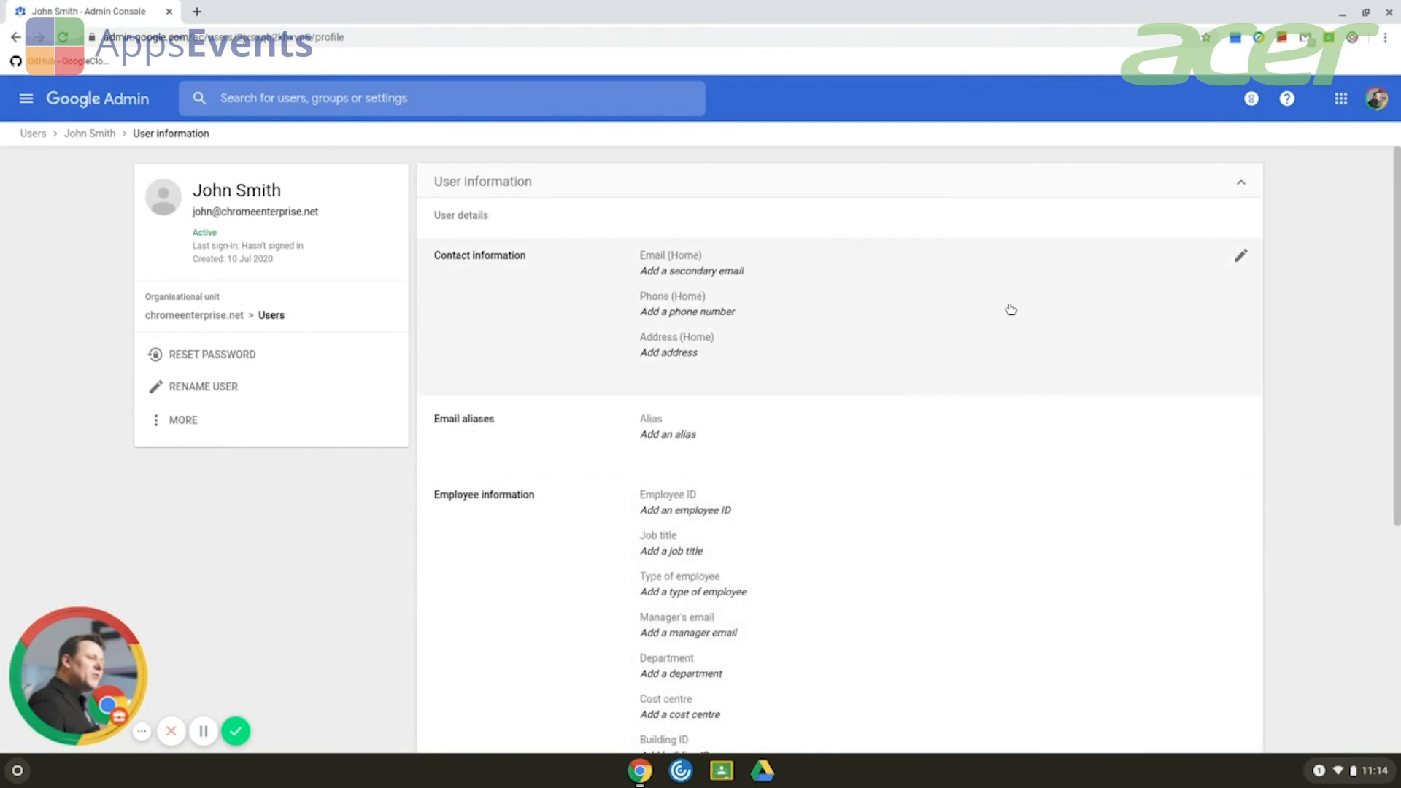
{"action": "left_click", "coordinate": [1053, 198]}
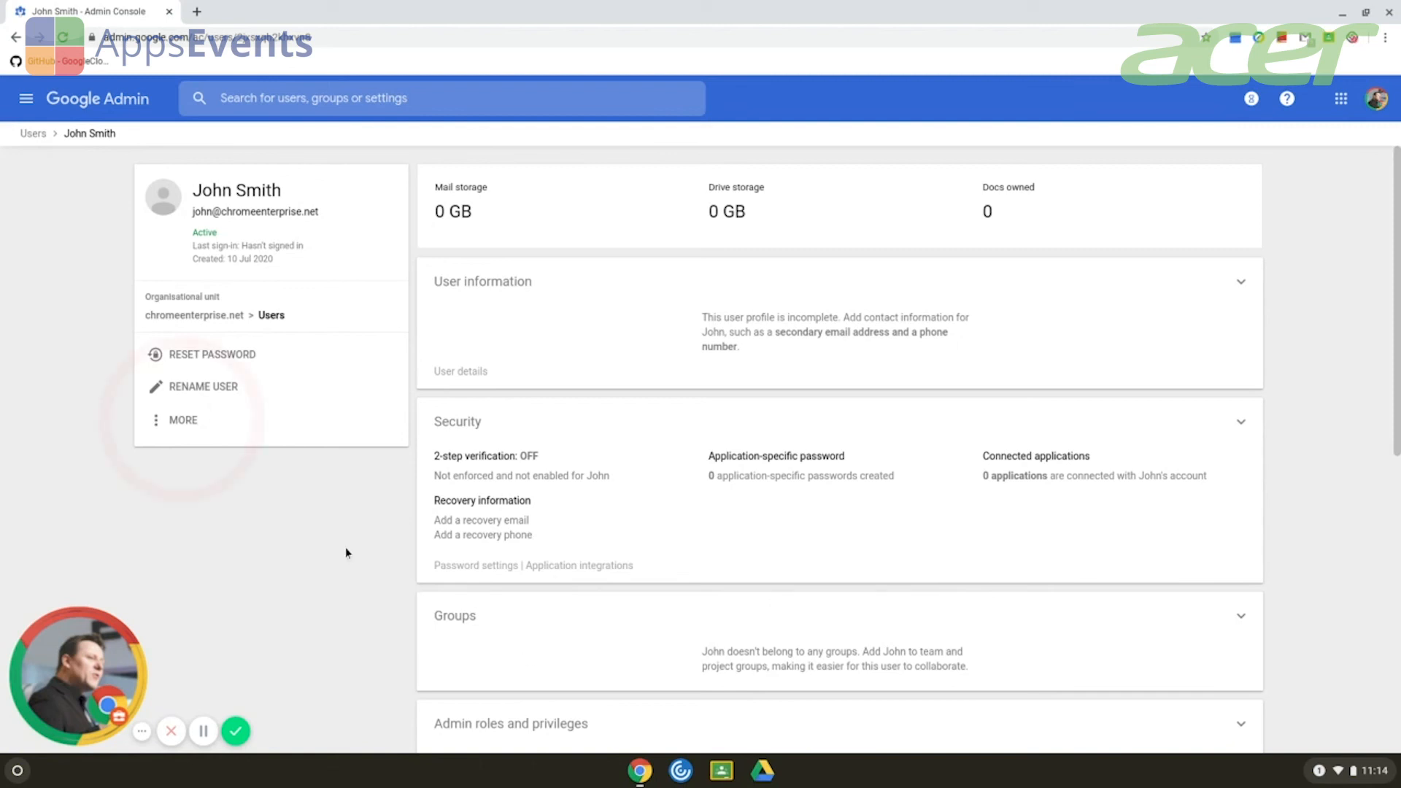
{"action": "left_click", "coordinate": [200, 423]}
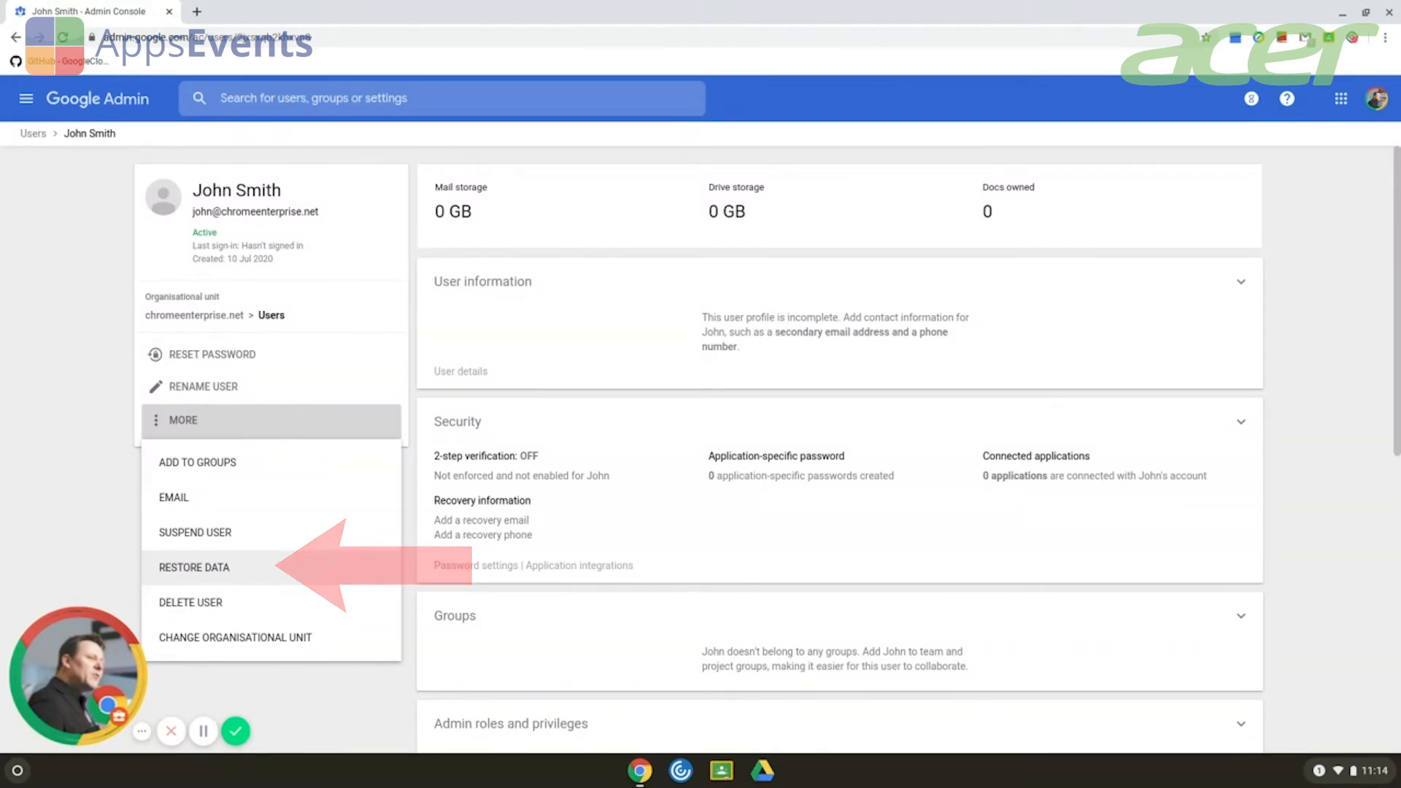
Restore the user's Gmail data from Jul 1 to Jul 9, 2020.
{"action": "left_click", "coordinate": [194, 567]}
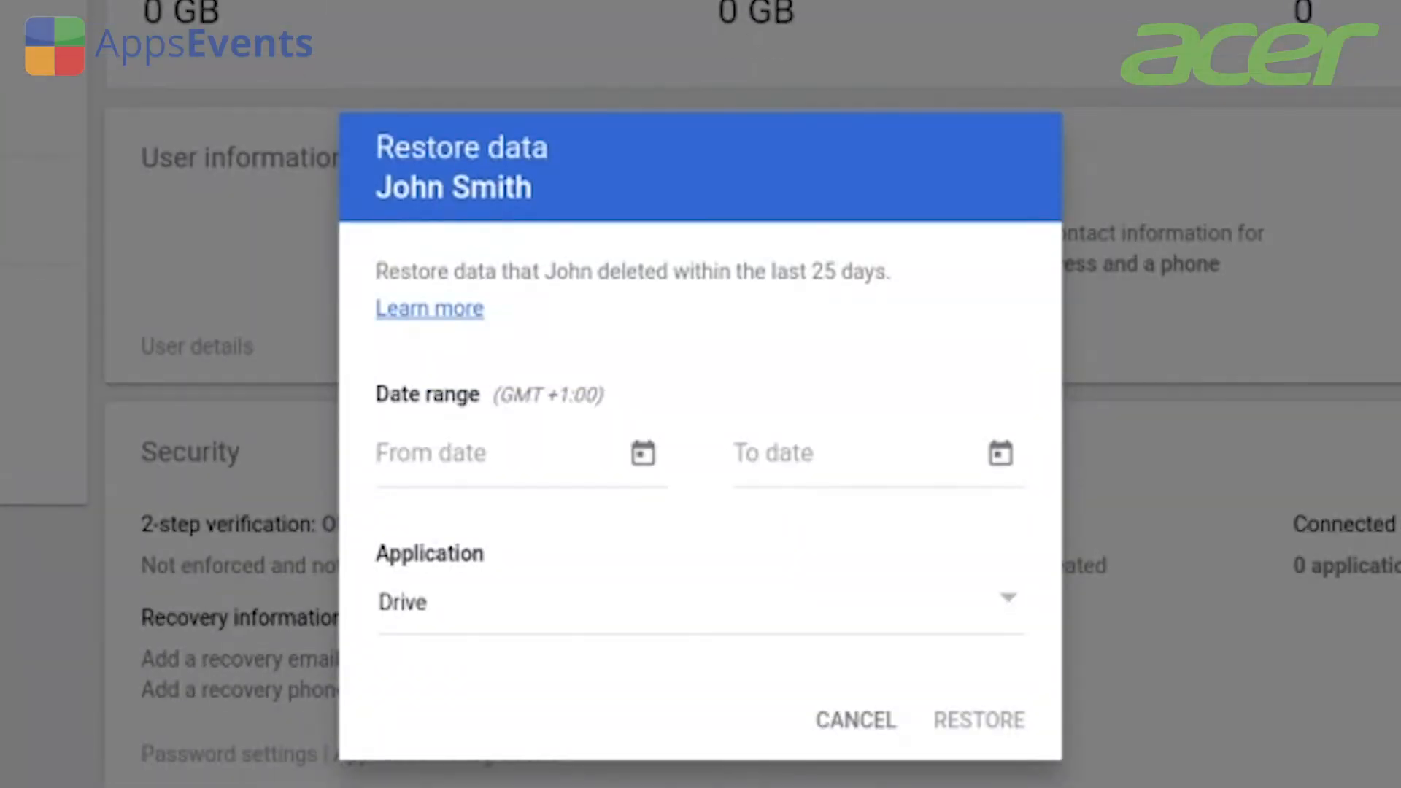
{"action": "left_click", "coordinate": [643, 453]}
{"action": "left_click", "coordinate": [579, 648]}
{"action": "left_click", "coordinate": [1000, 453]}
{"action": "left_click", "coordinate": [934, 697]}
{"action": "left_click", "coordinate": [766, 628]}
{"action": "left_click", "coordinate": [744, 672]}
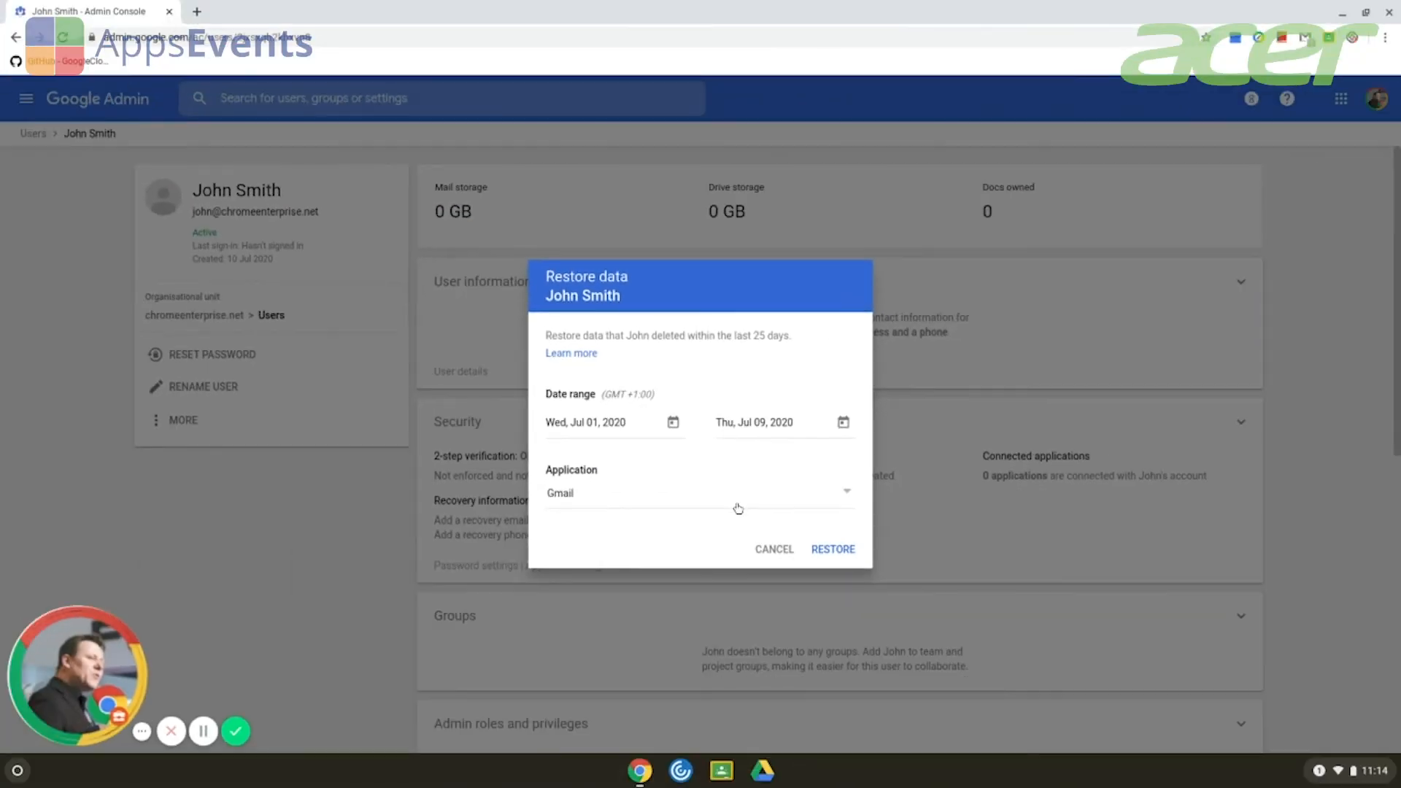
{"action": "left_click", "coordinate": [841, 549]}
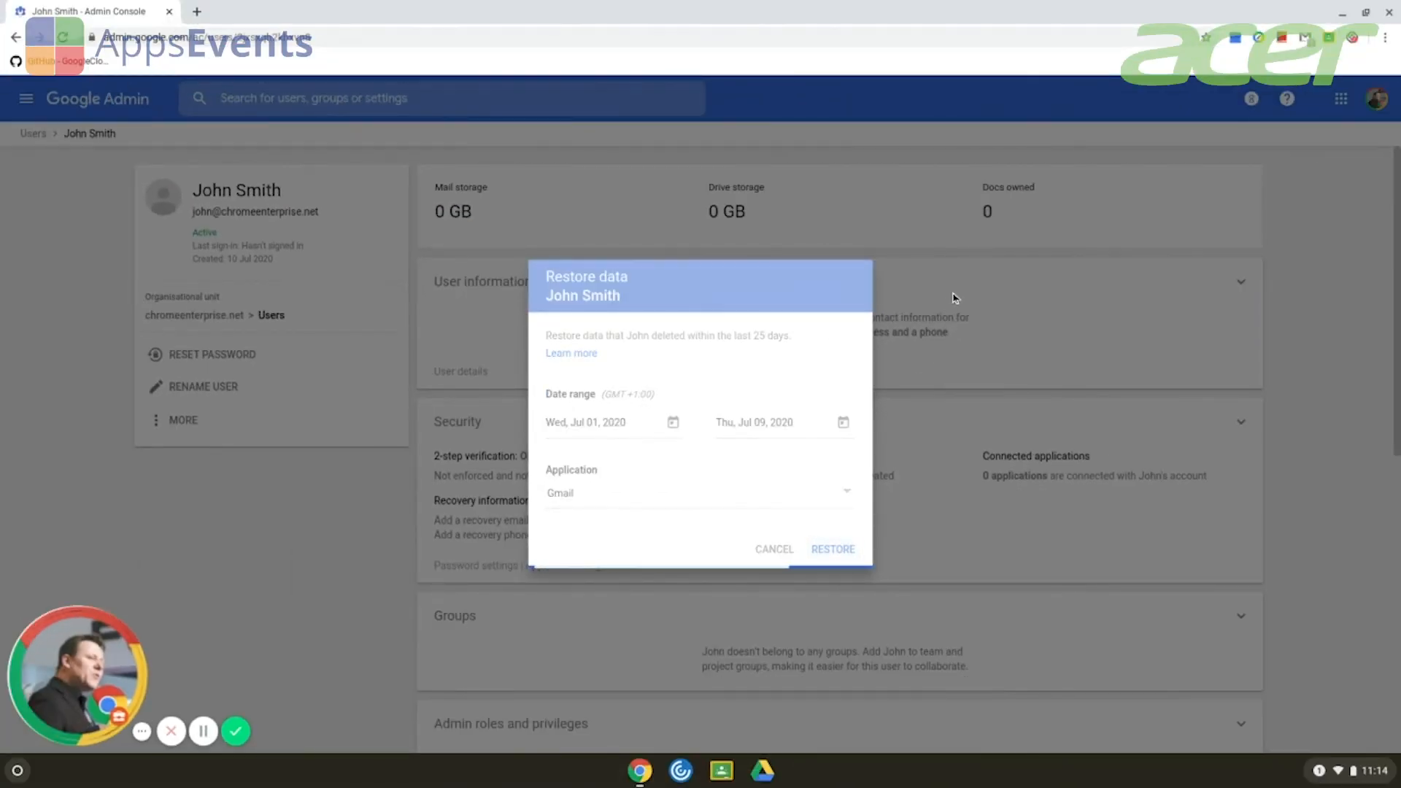